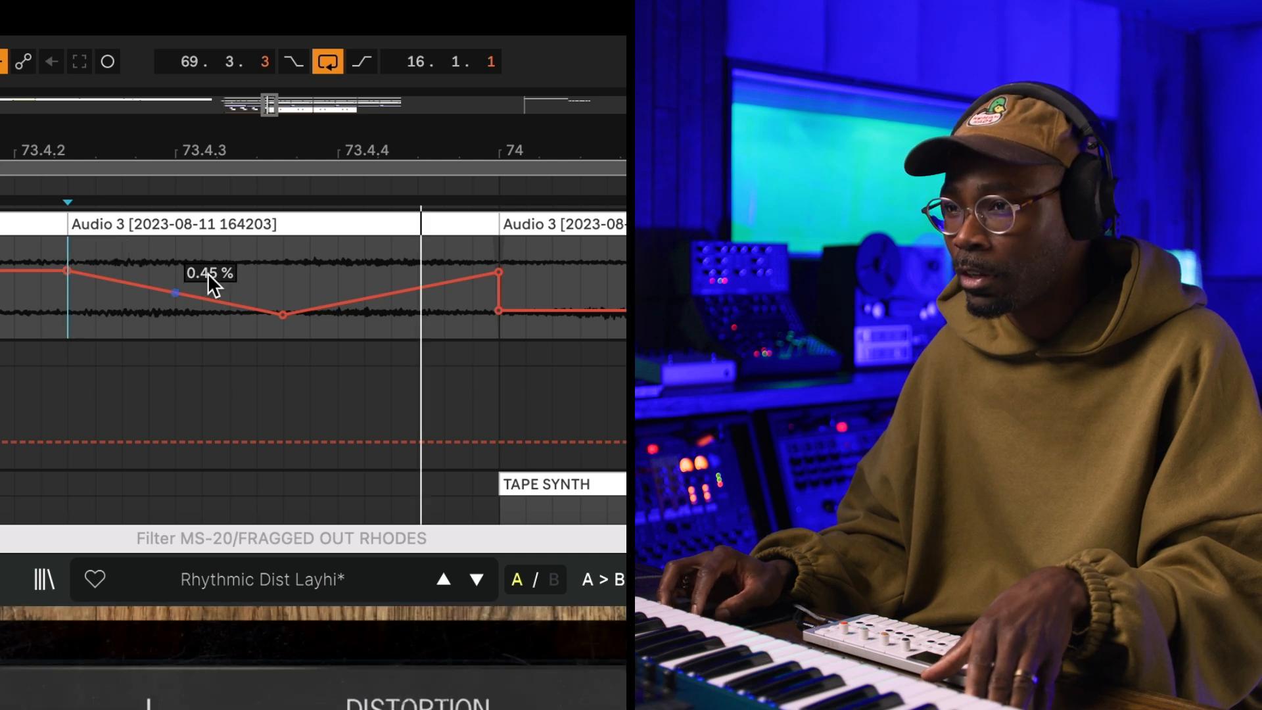
Reshape the filter automation dip before bar 74 by raising its end breakpoint and lowering its middle one, and switch off the automation view.
drag(499, 272, 500, 259)
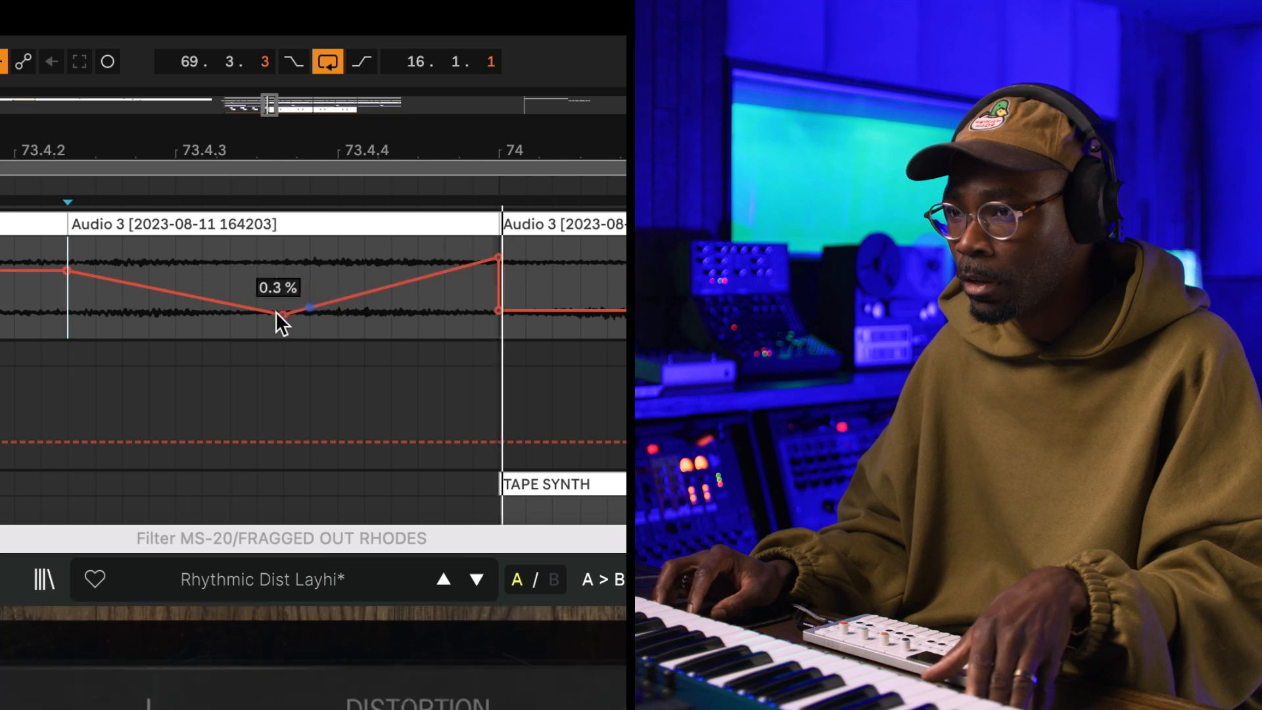
drag(278, 312, 278, 324)
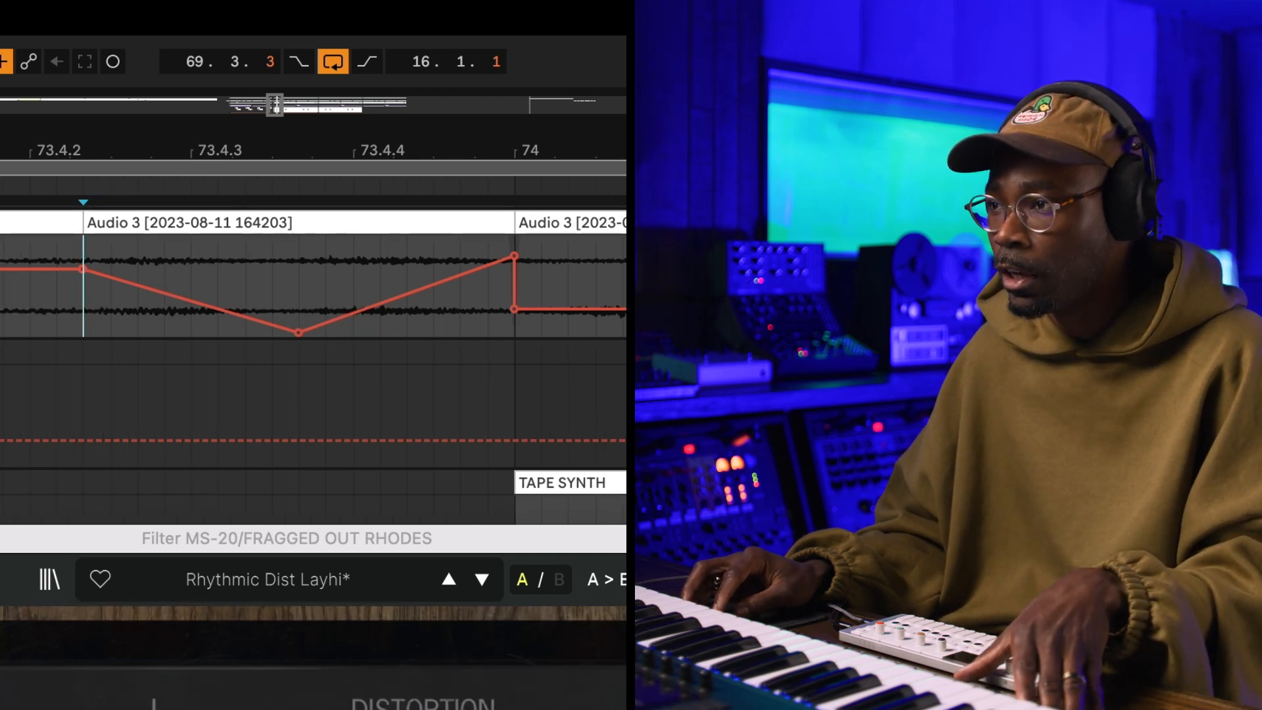
key(a)
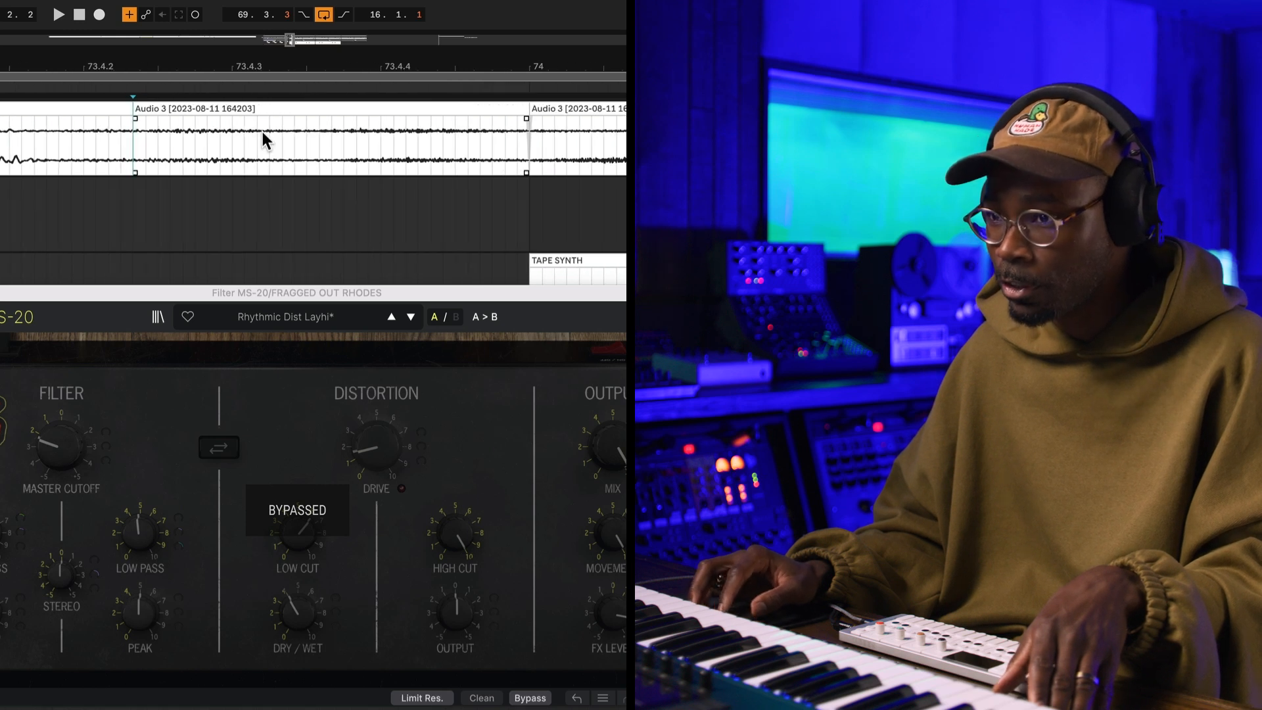
Play back the chopped Audio 3 clips from bar 72.
scroll(263, 132, down, 10)
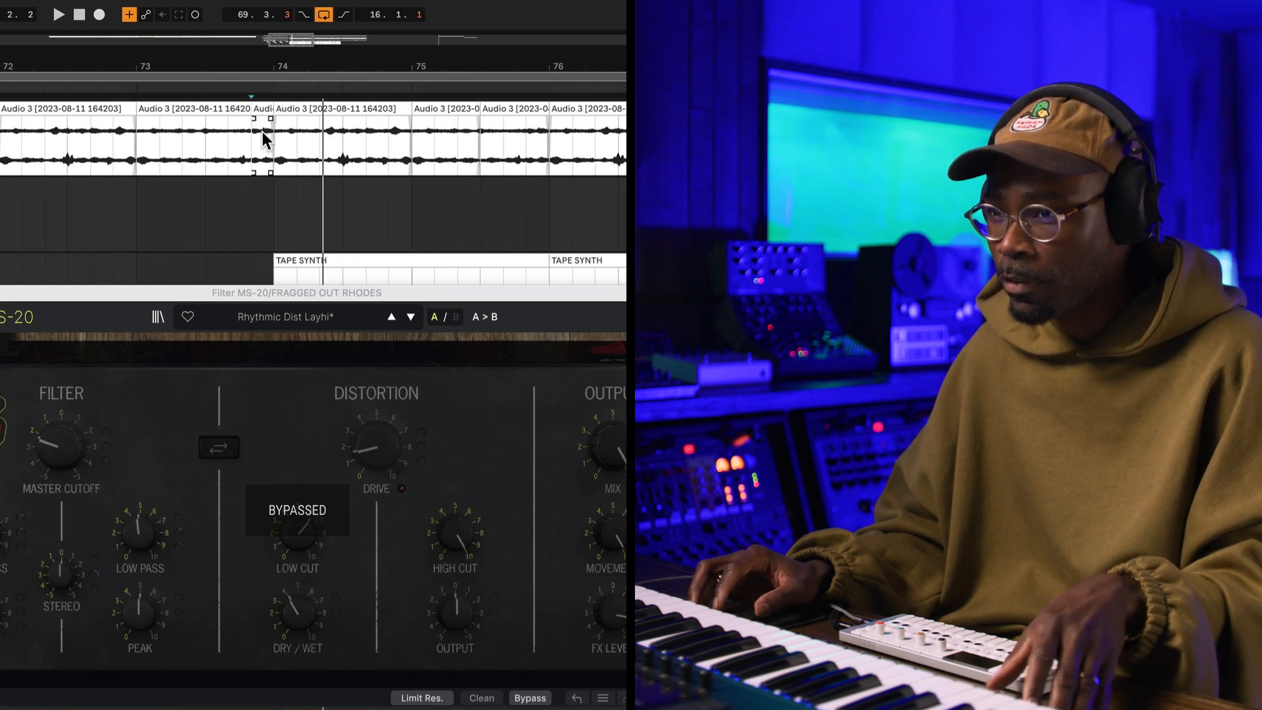
scroll(262, 131, down, 1)
scroll(262, 131, up, 2)
click(23, 191)
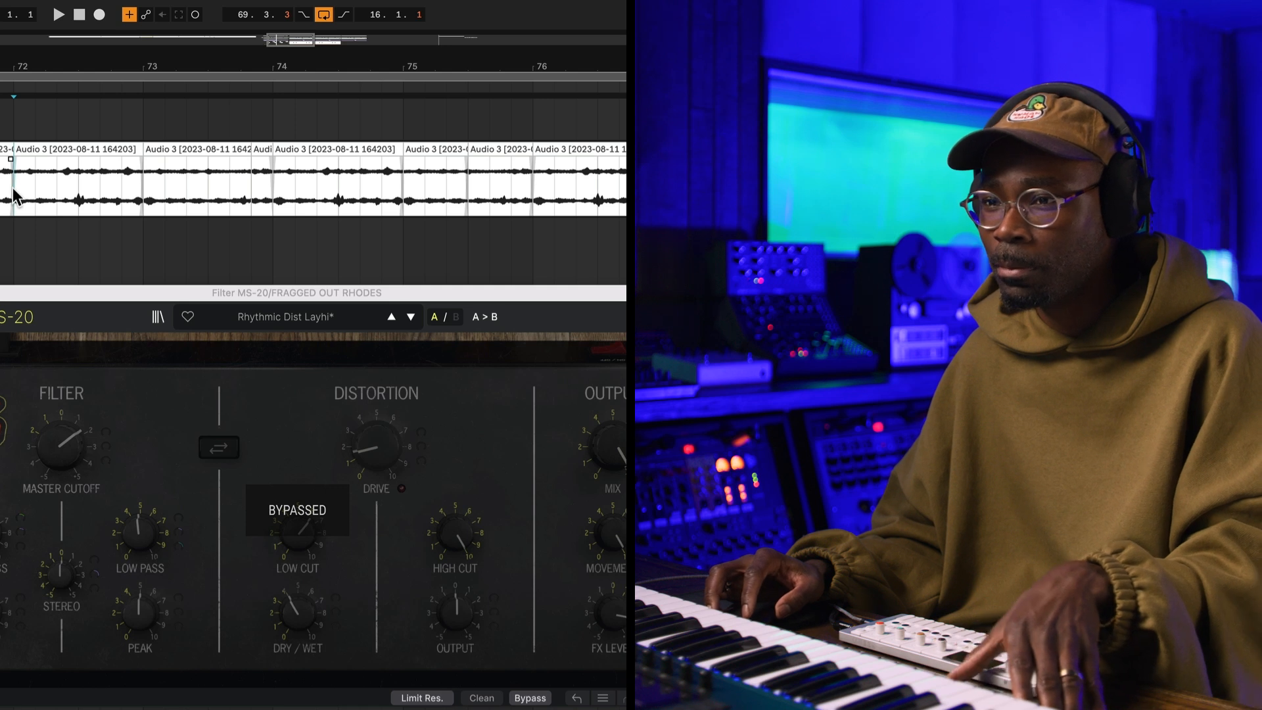
key(space)
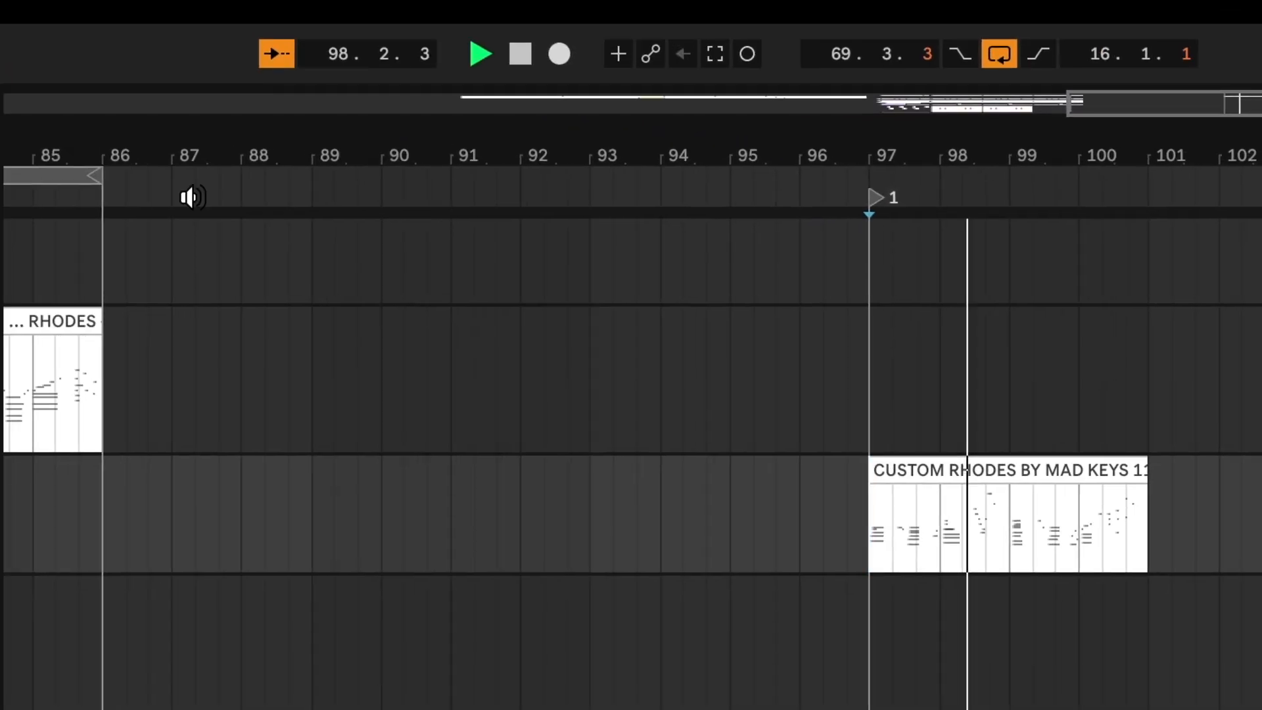
Place the arrangement loop over the CUSTOM RHODES clip, from bar 97 to bar 101.
drag(35, 171, 702, 156)
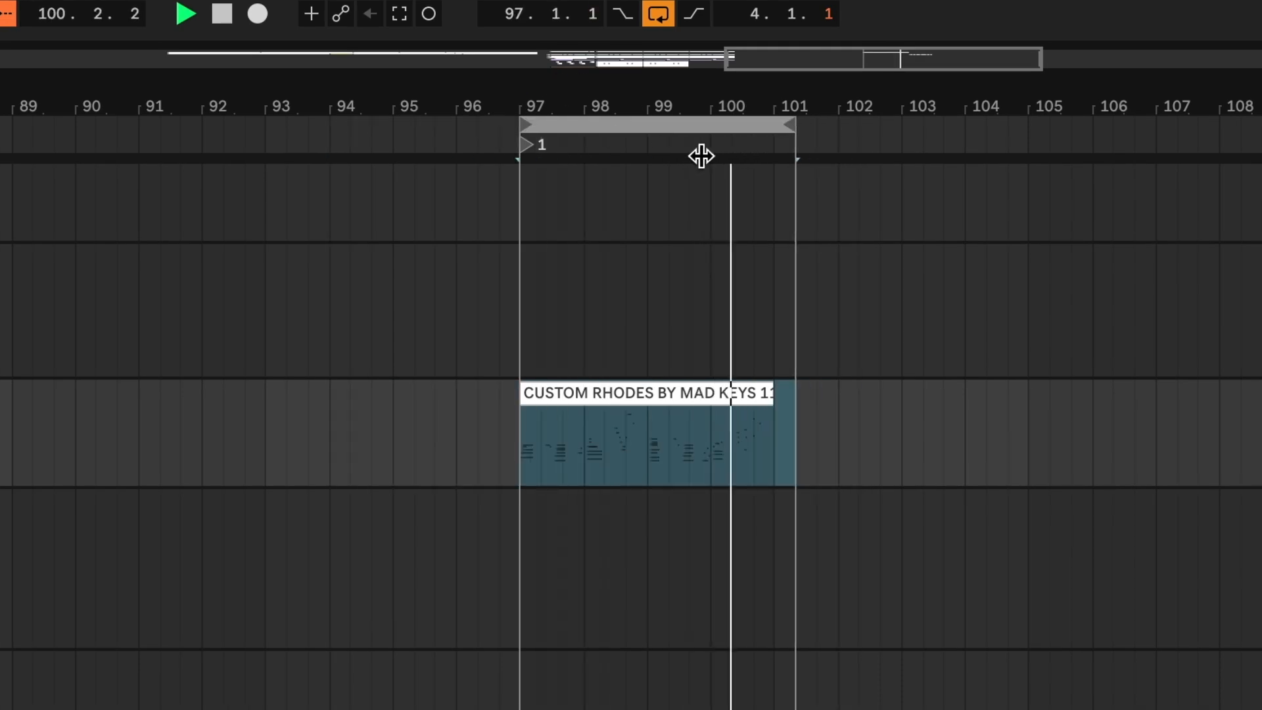
mouse_move(789, 123)
mouse_down()
mouse_move(752, 125)
mouse_move(772, 125)
mouse_up()
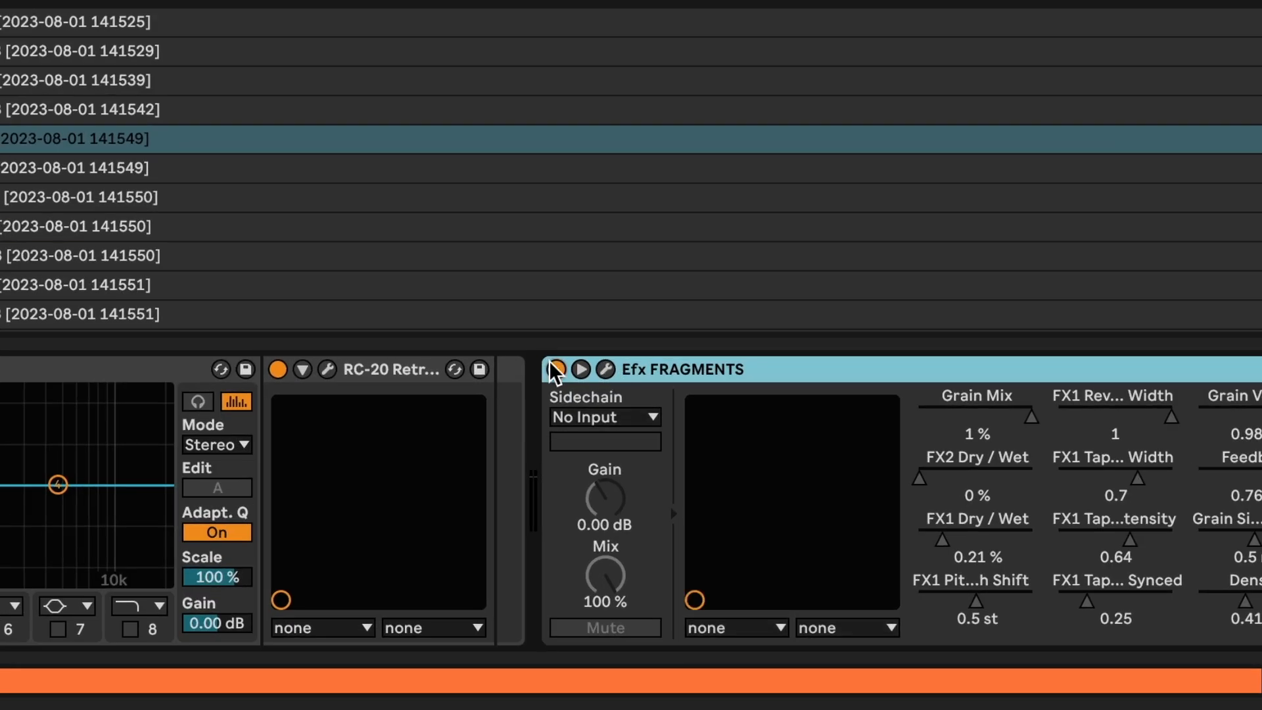
Open Efx FRAGMENTS on the custom Rhodes track, load the Ocean Sweep preset, and lower its feedback to about -30.9 dB and its grain volume.
click(606, 369)
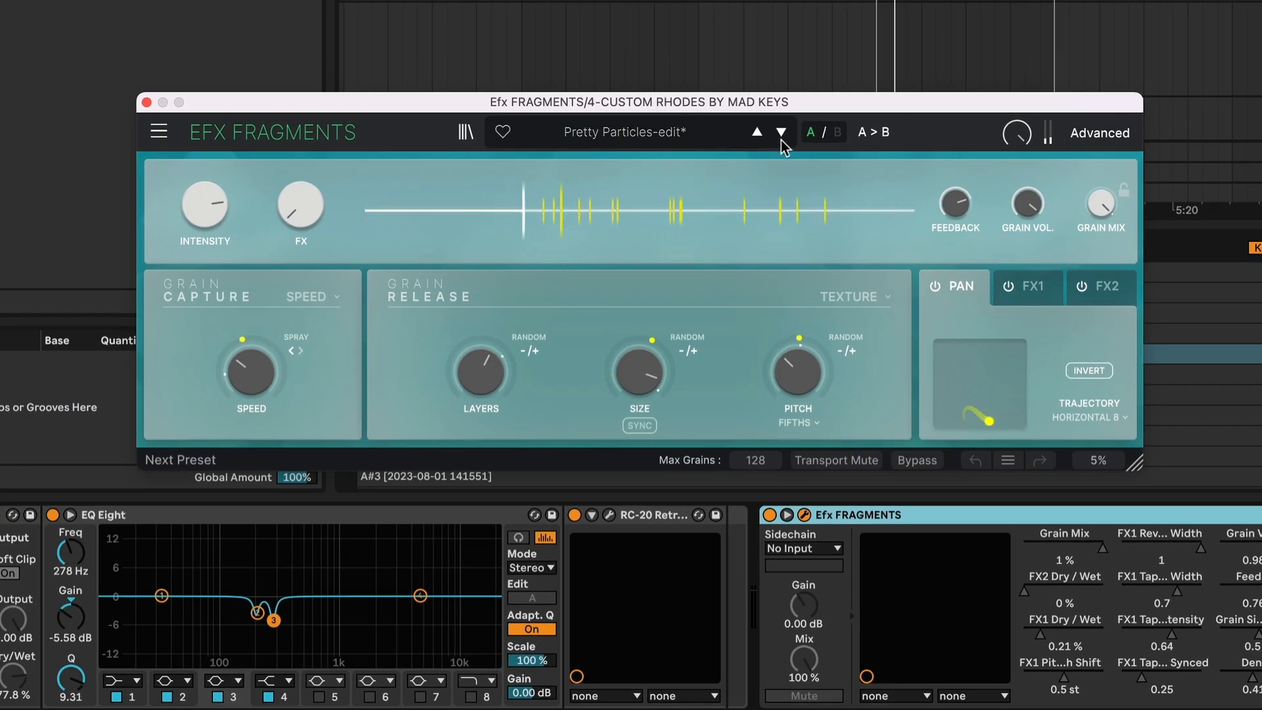
click(781, 132)
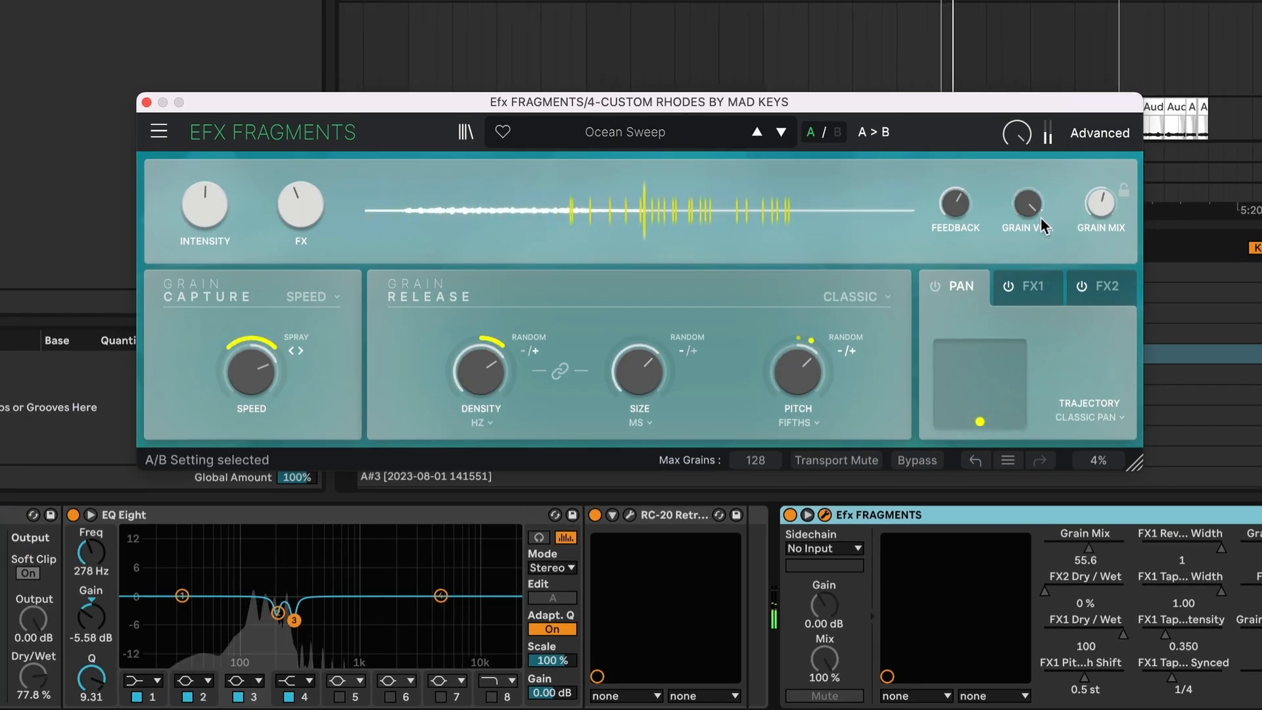
drag(953, 209, 953, 226)
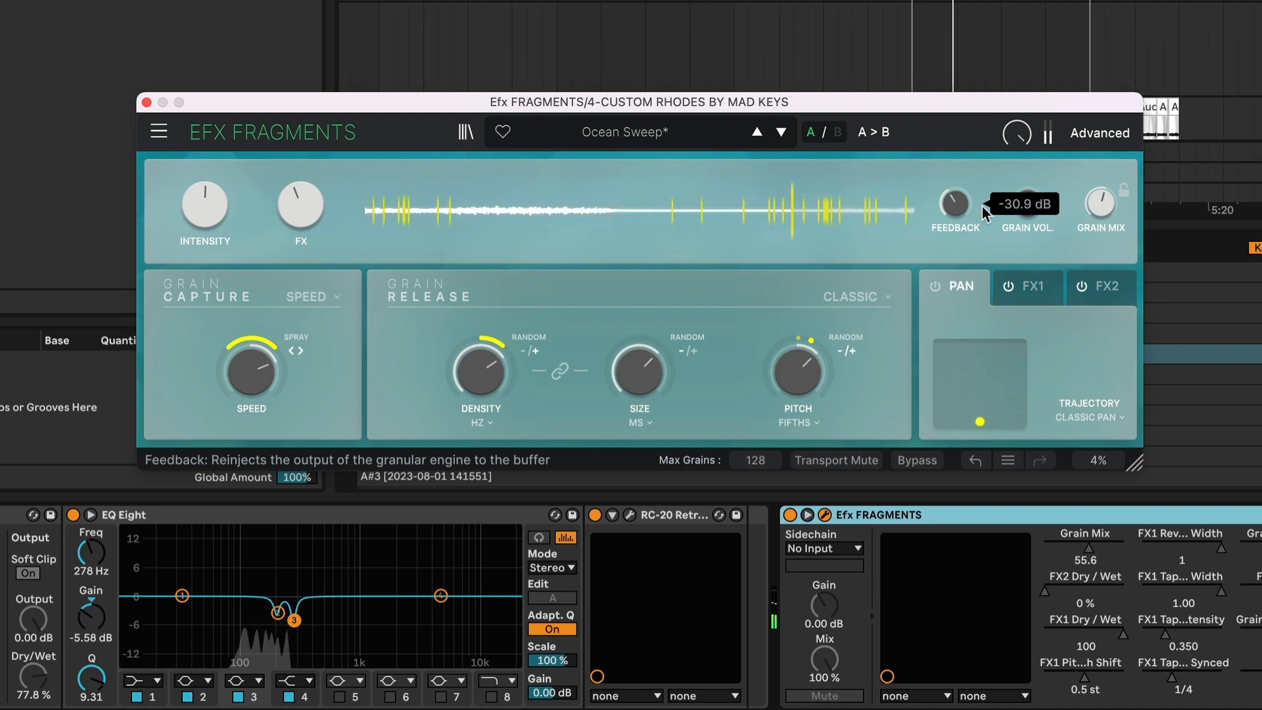
drag(1028, 205, 1028, 229)
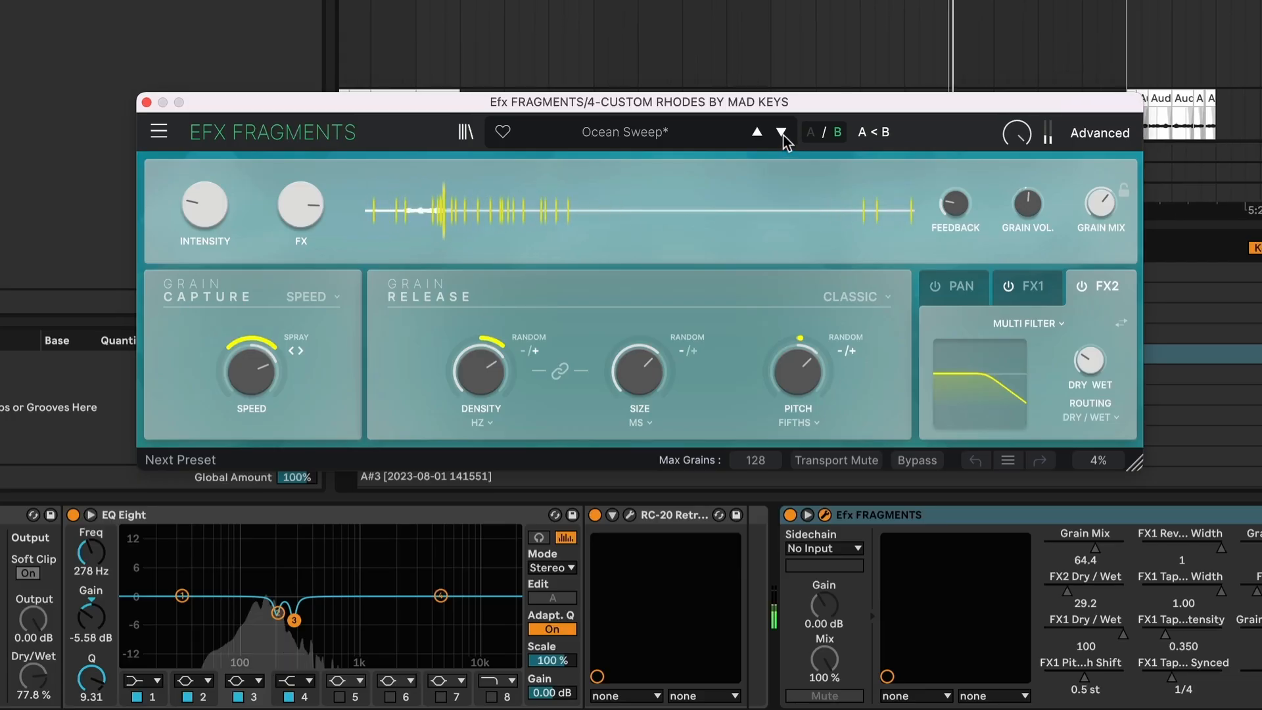
Try the Dampened 5ths preset in Efx FRAGMENTS with its grain pitch lowered.
click(781, 132)
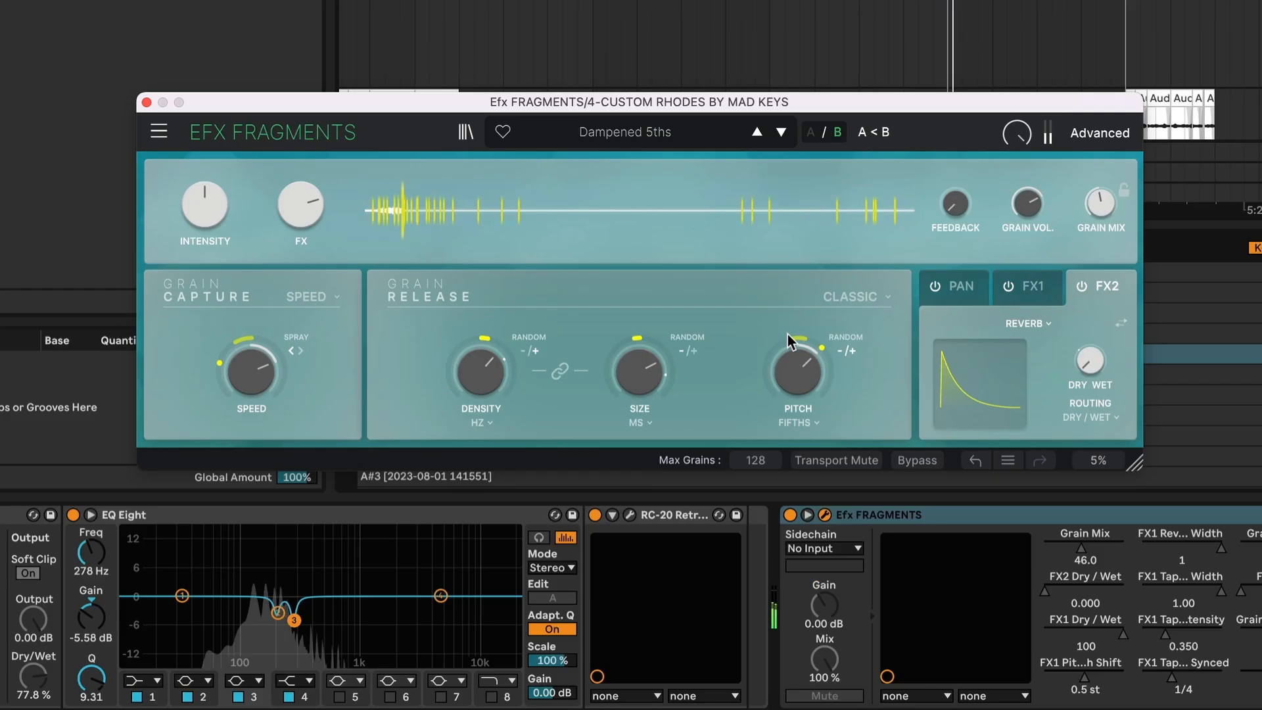
drag(789, 342, 789, 362)
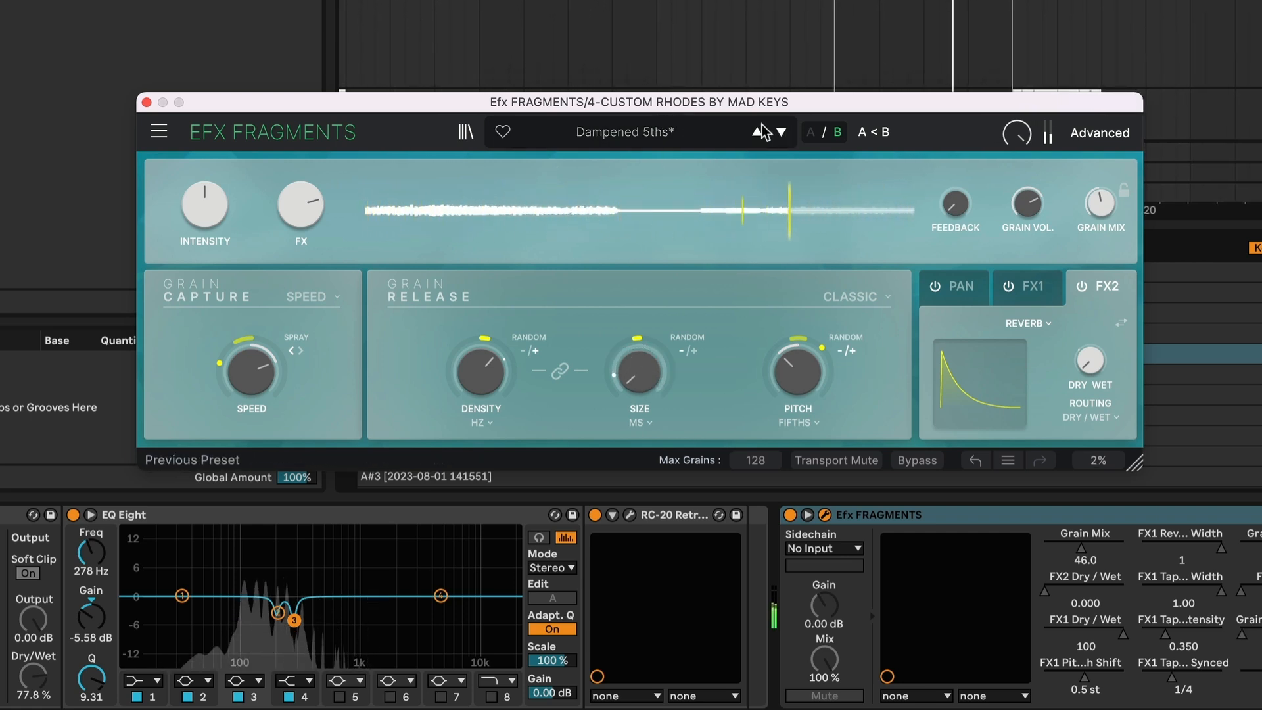
Load the Past Lives preset in Efx FRAGMENTS and set its grain layers to 4 and grain size to about 19.4 ms.
click(780, 132)
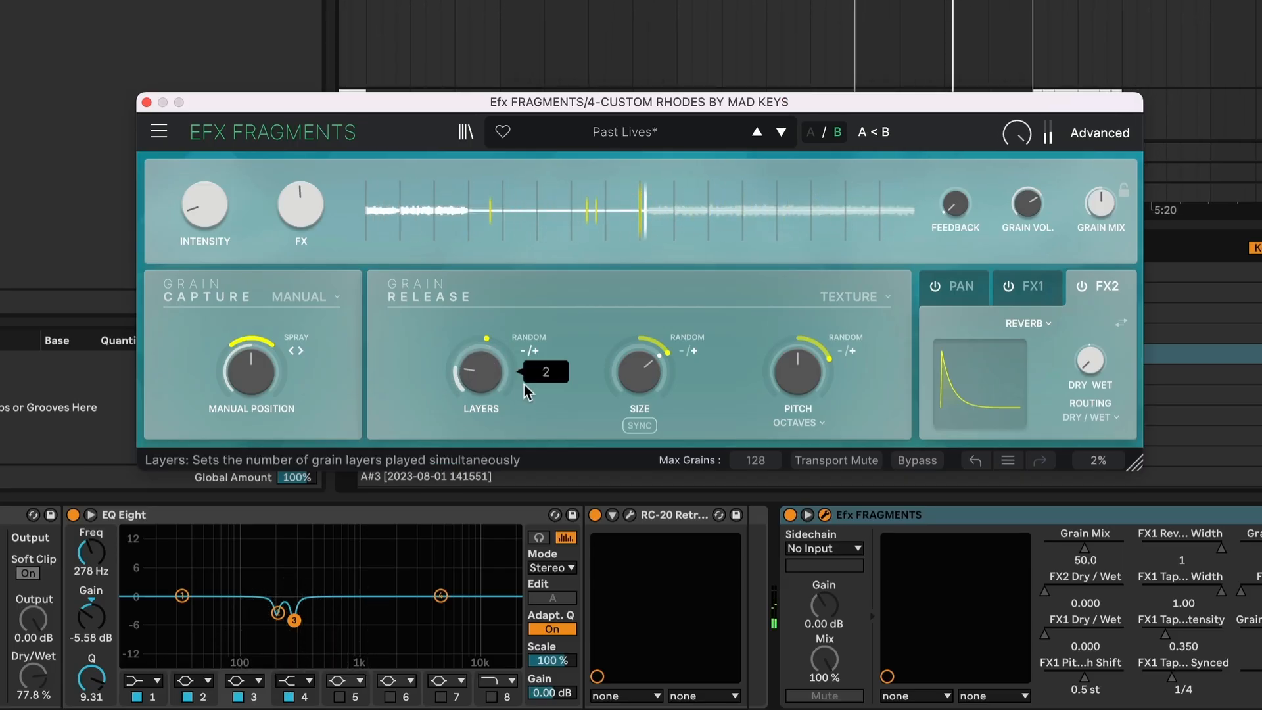
mouse_move(472, 382)
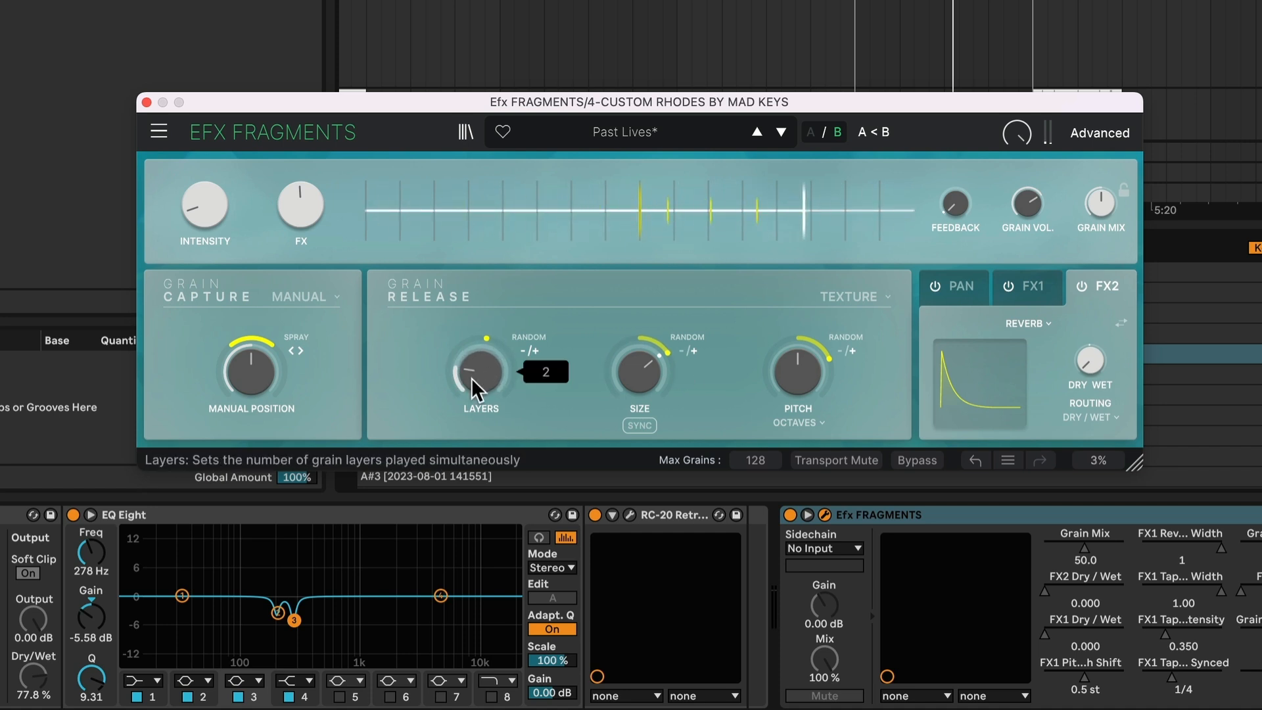
scroll(471, 377, down, 1)
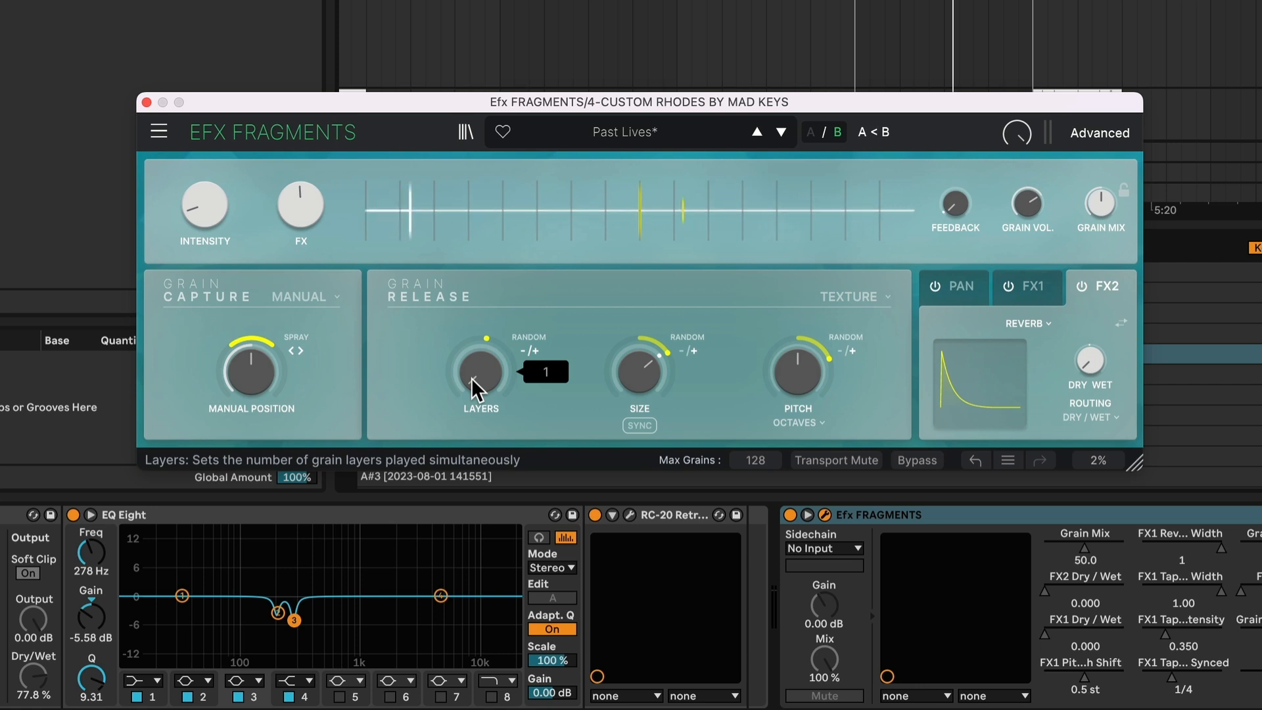
drag(480, 372, 480, 355)
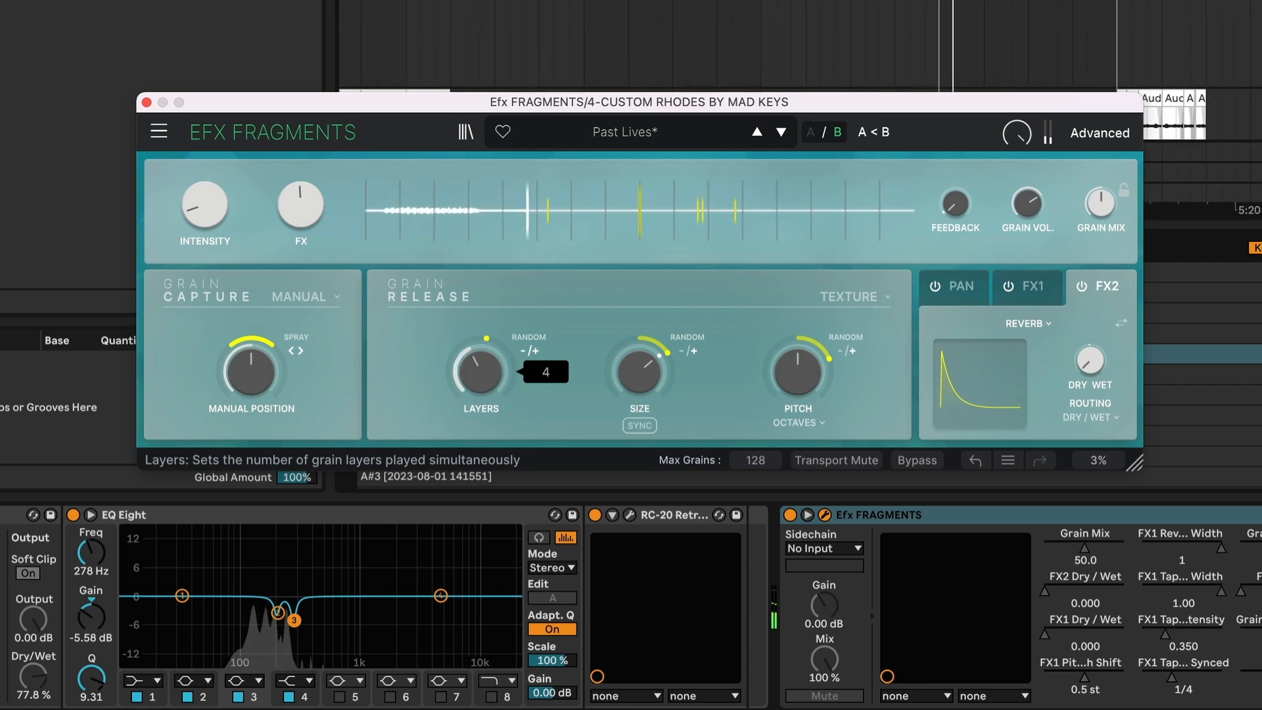
mouse_move(640, 377)
drag(640, 372, 640, 394)
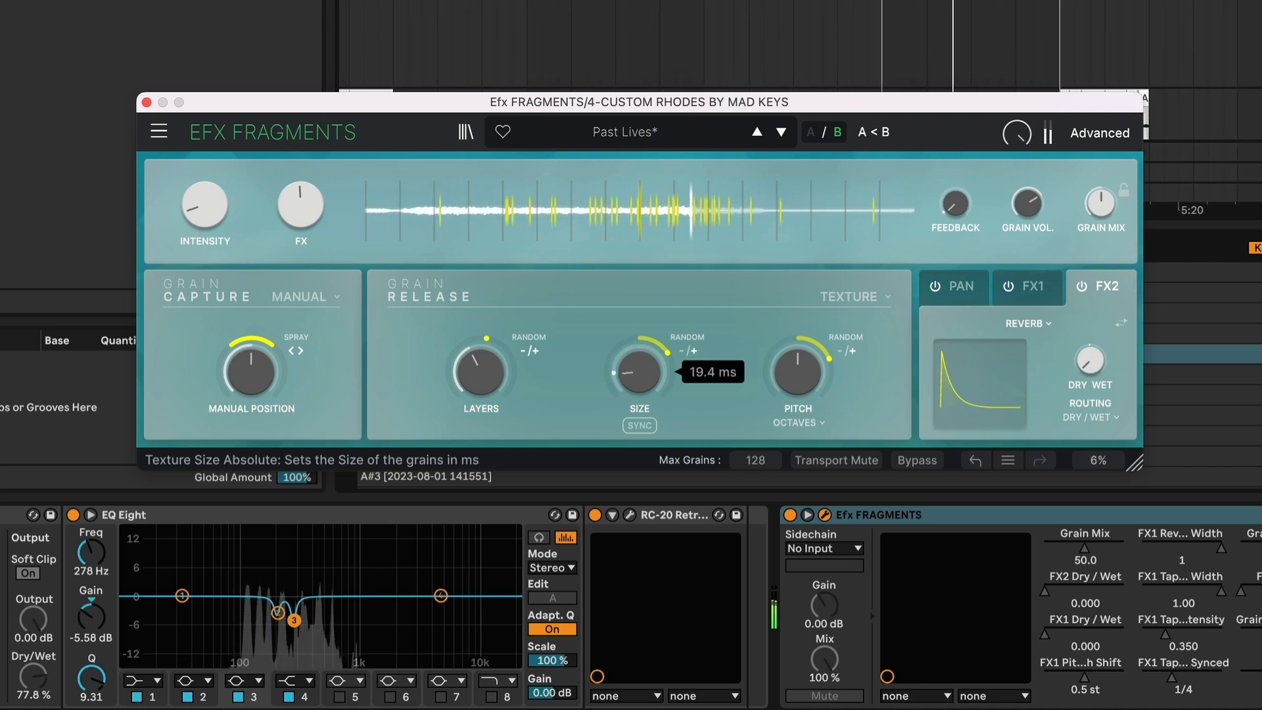
Lower the grain volume and raise the feedback of the Past Lives preset.
mouse_move(1028, 204)
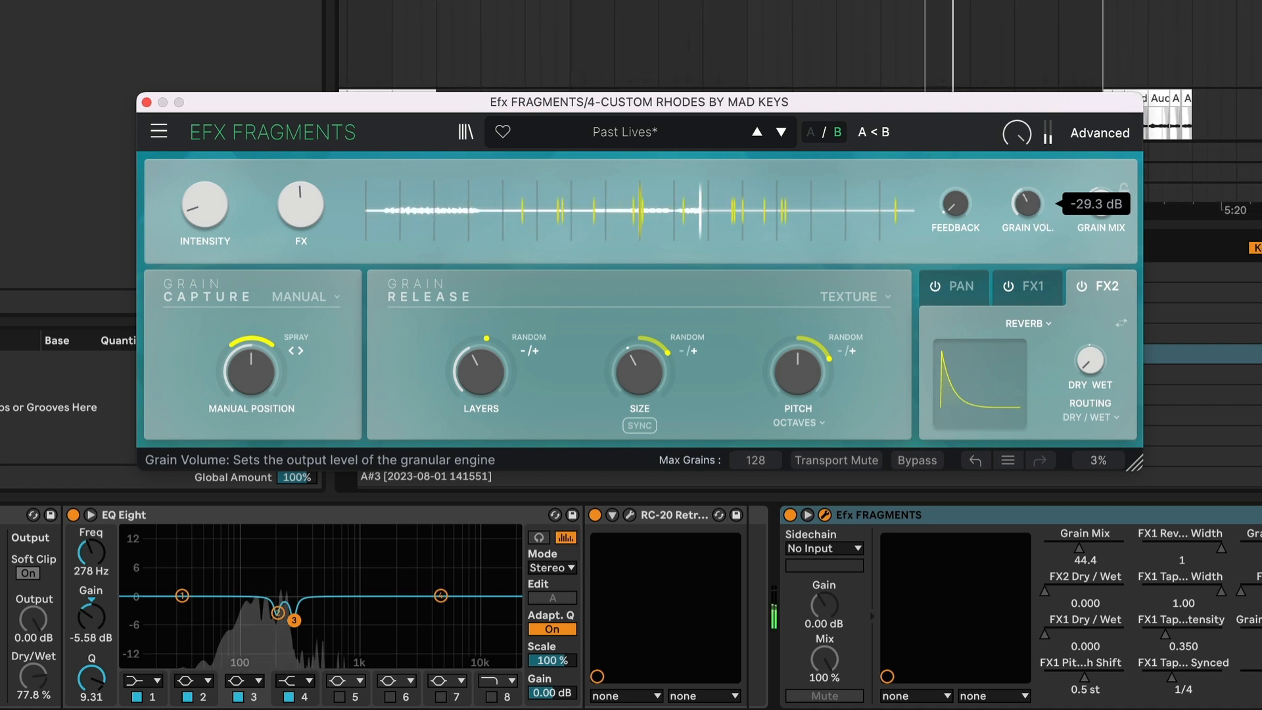
drag(1028, 204, 1028, 215)
drag(946, 209, 946, 196)
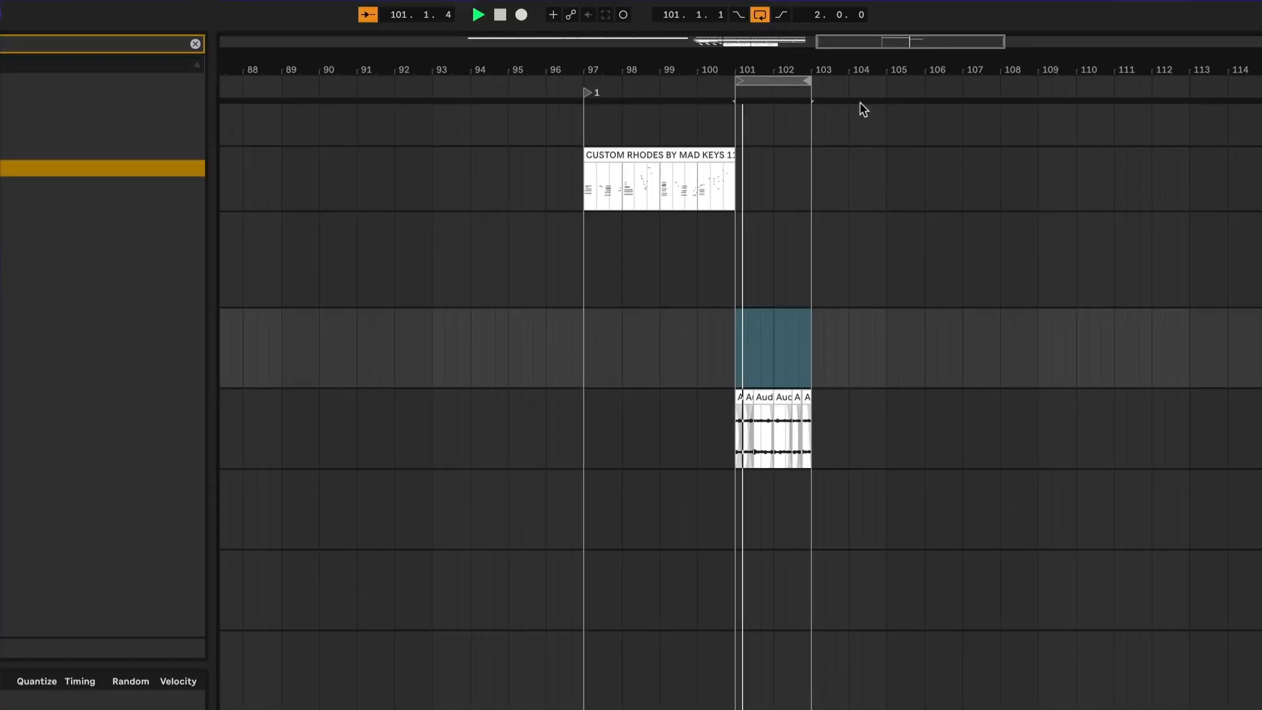
Clear the clip selection in the arrangement and lower the TAPE SYNTH track's volume to -16.6 dB.
scroll(782, 448, up, 8)
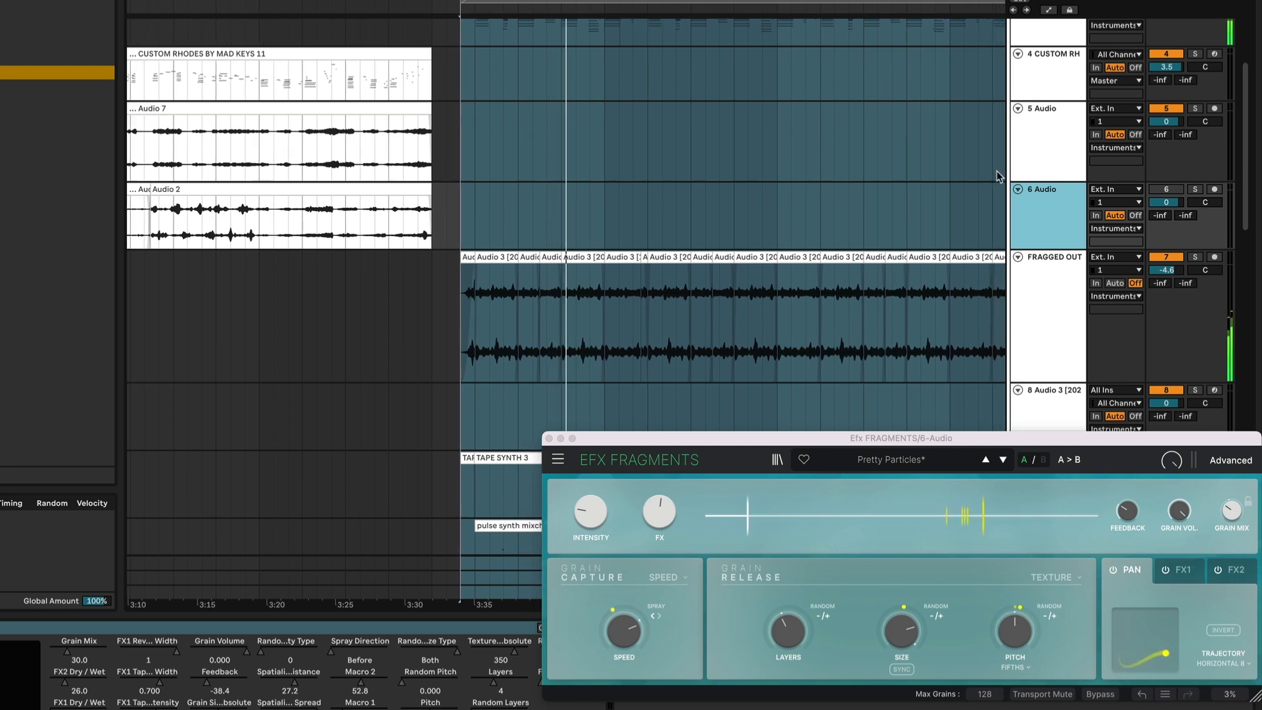
scroll(893, 435, down, 1)
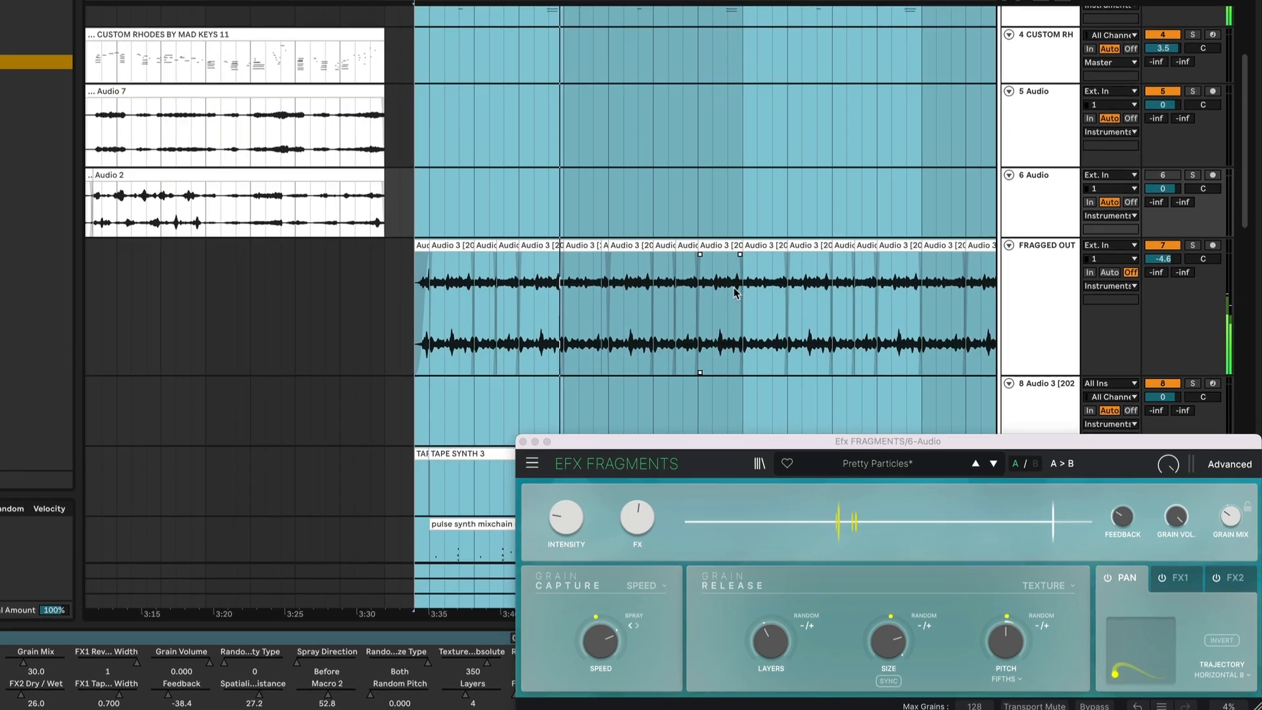
click(537, 293)
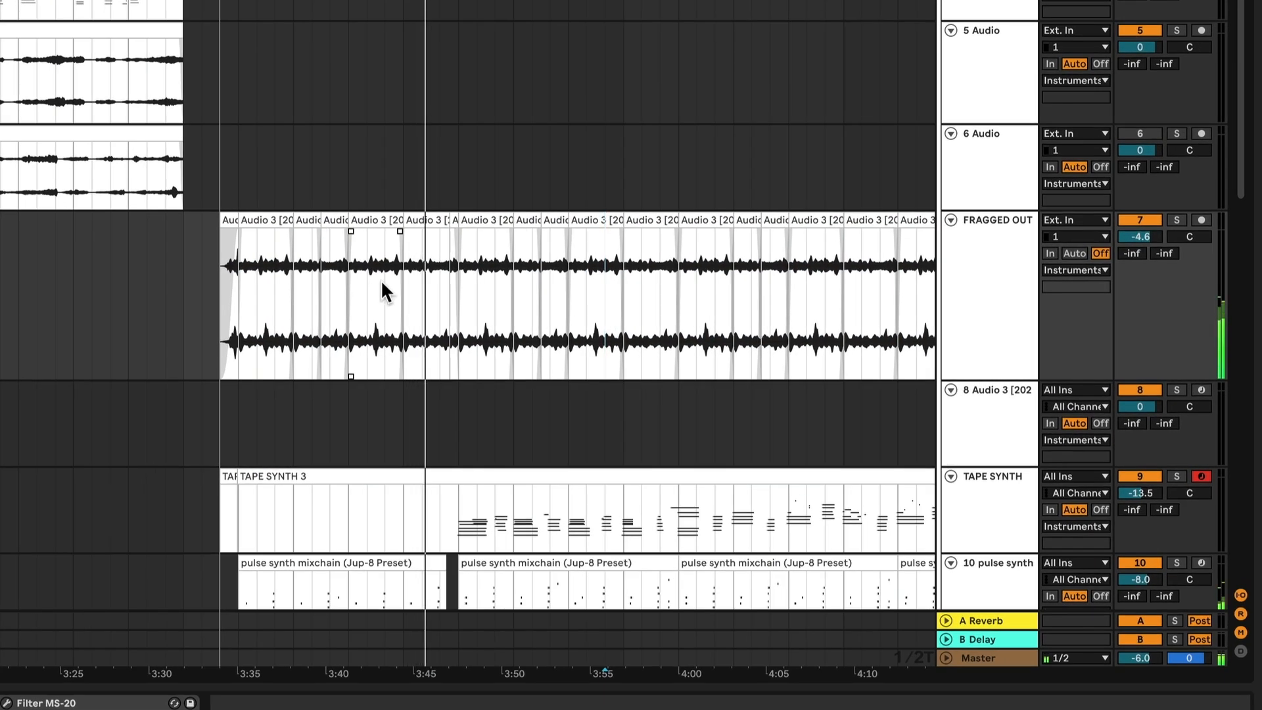
scroll(382, 282, right, 3)
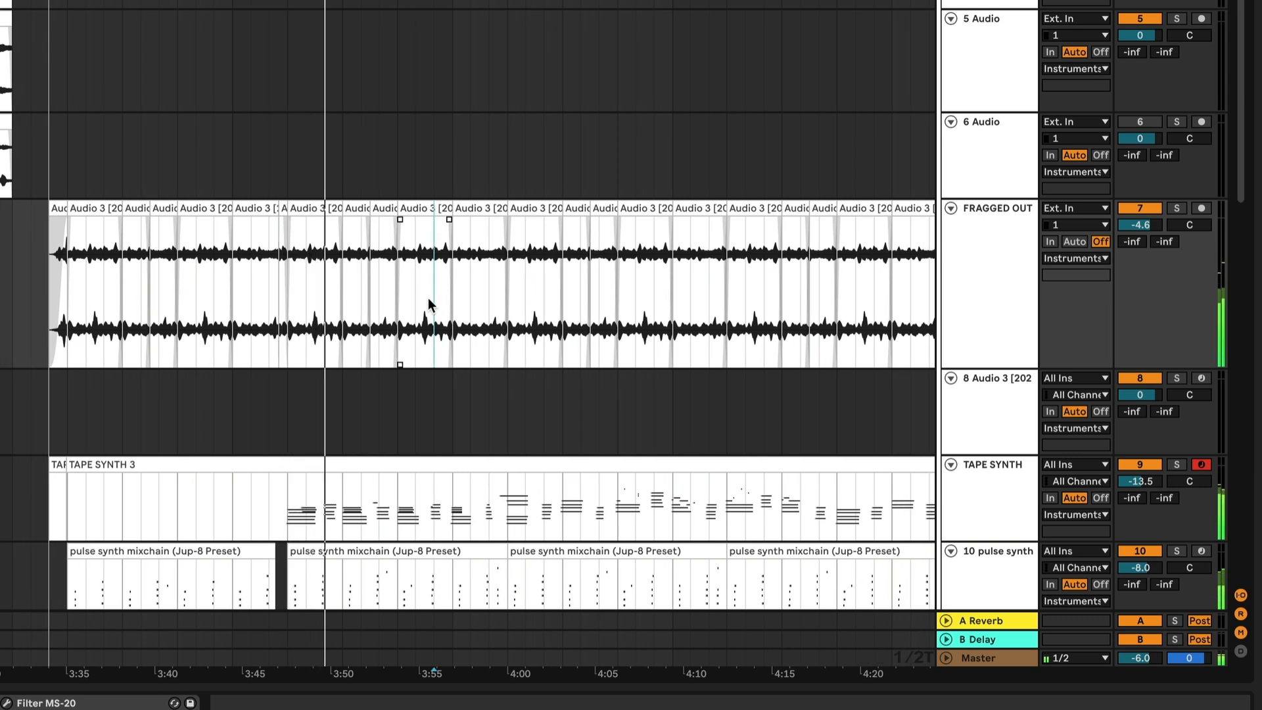
scroll(441, 304, down, 4)
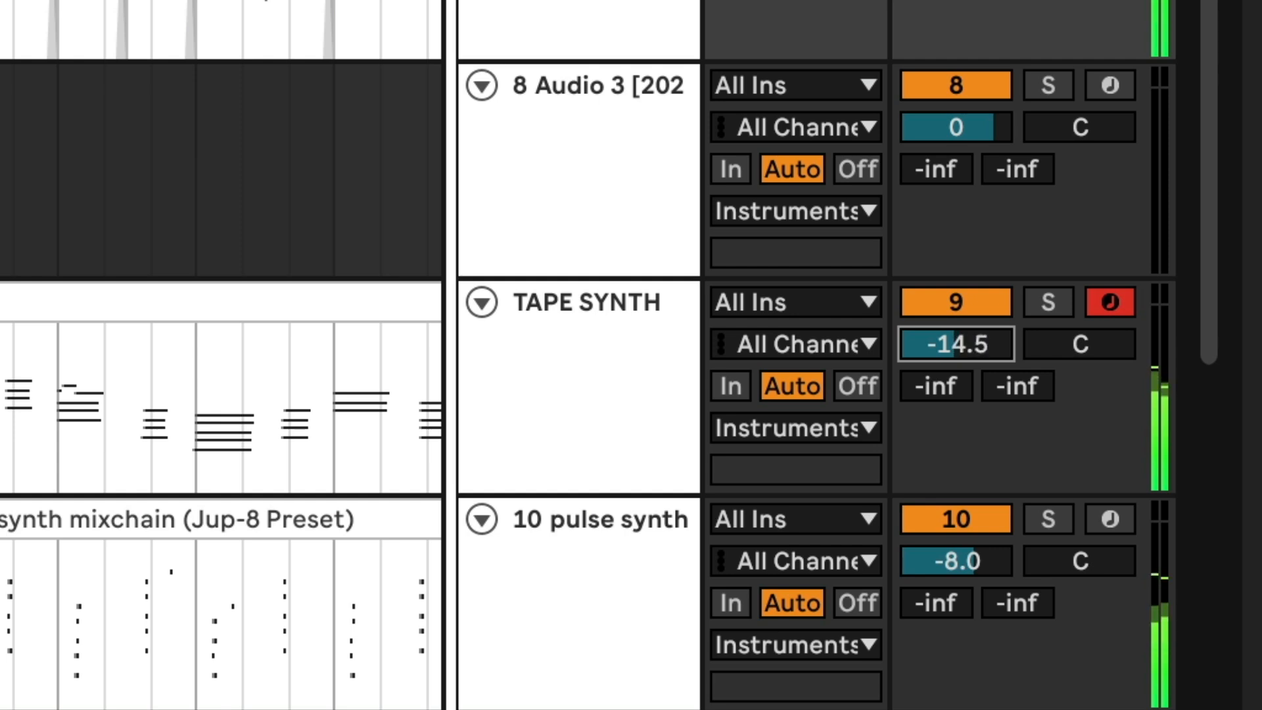
drag(973, 345, 973, 356)
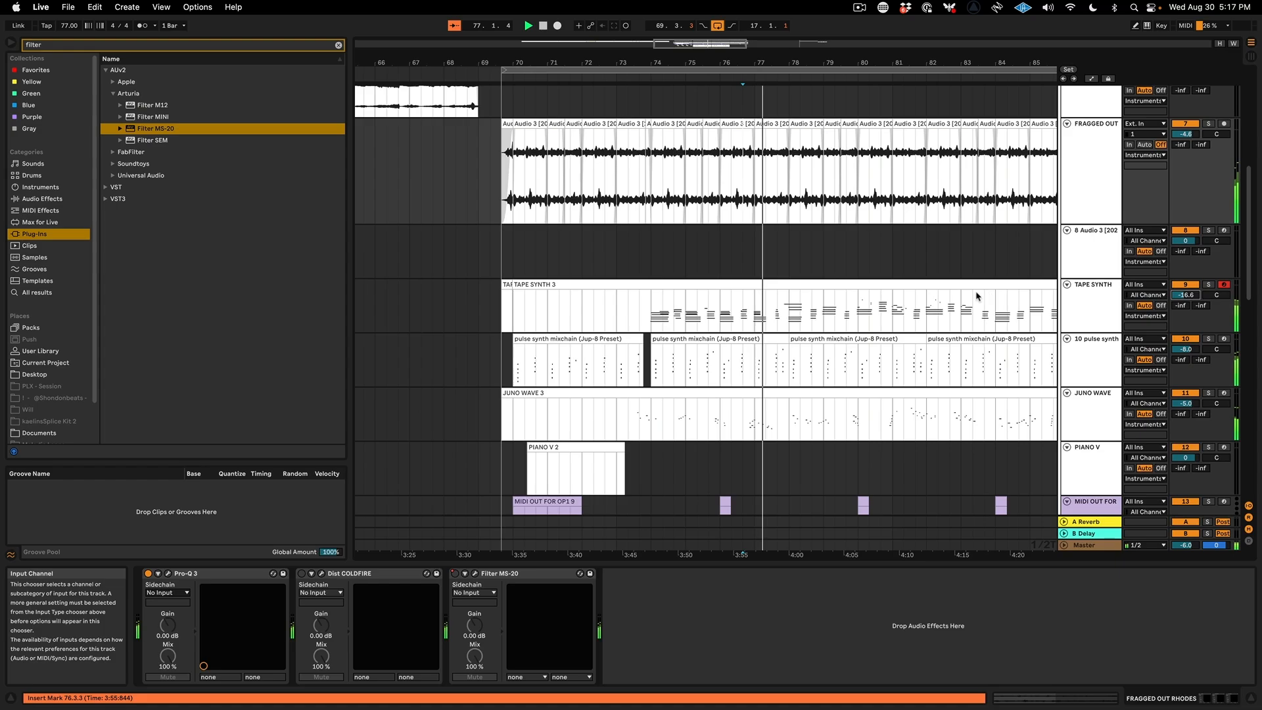
Add the Rev LX-24 reverb plug-in to the end of the JUNO WAVE track's device chain.
scroll(972, 297, down, 3)
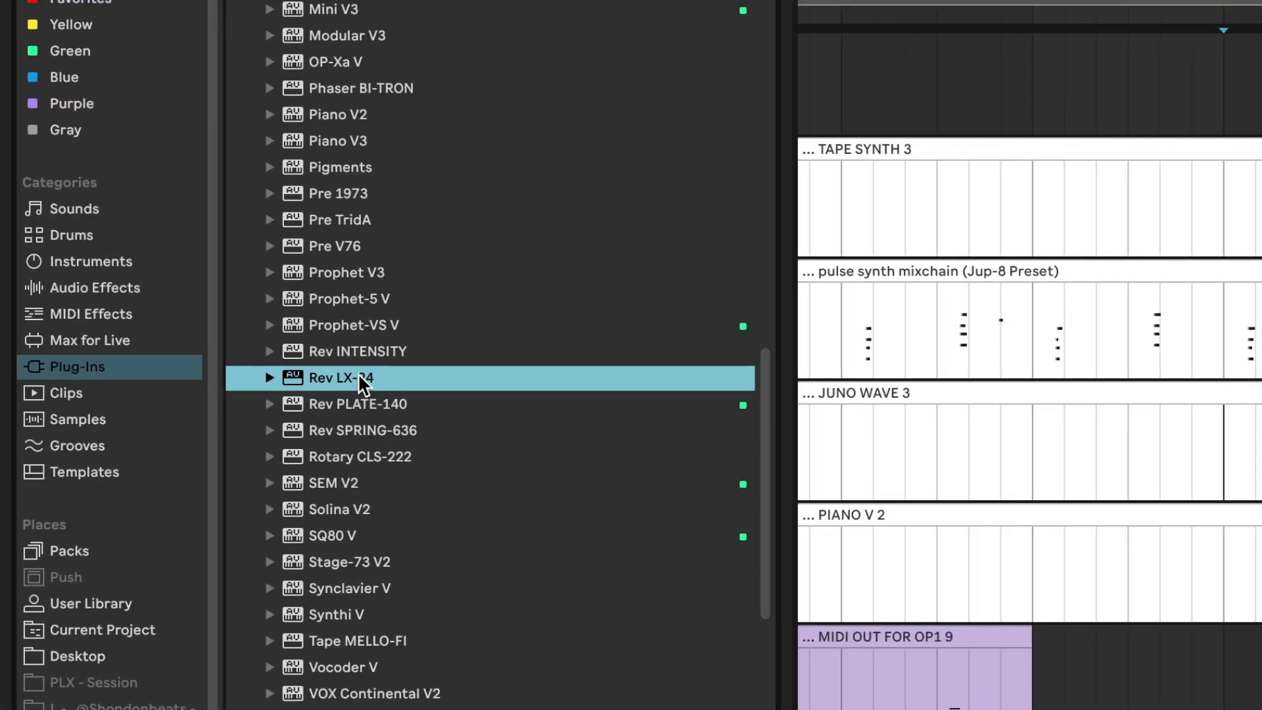
drag(357, 373, 681, 709)
drag(384, 460, 384, 461)
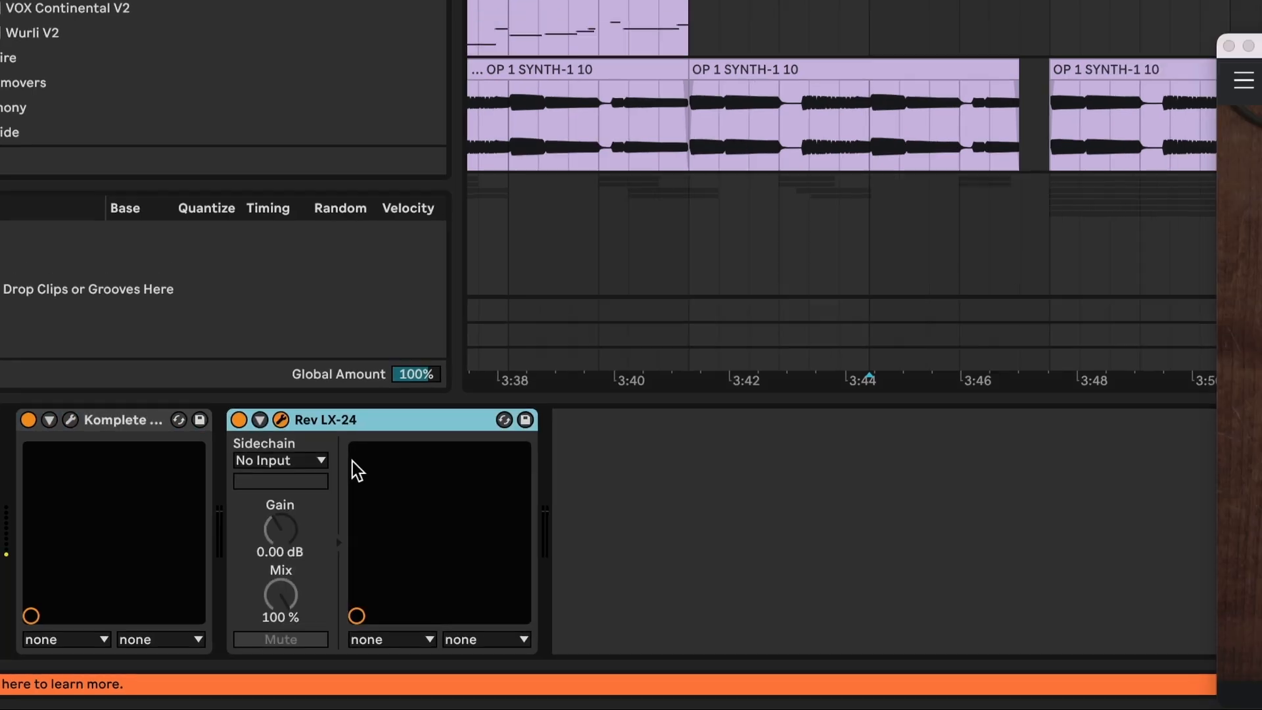
click(55, 504)
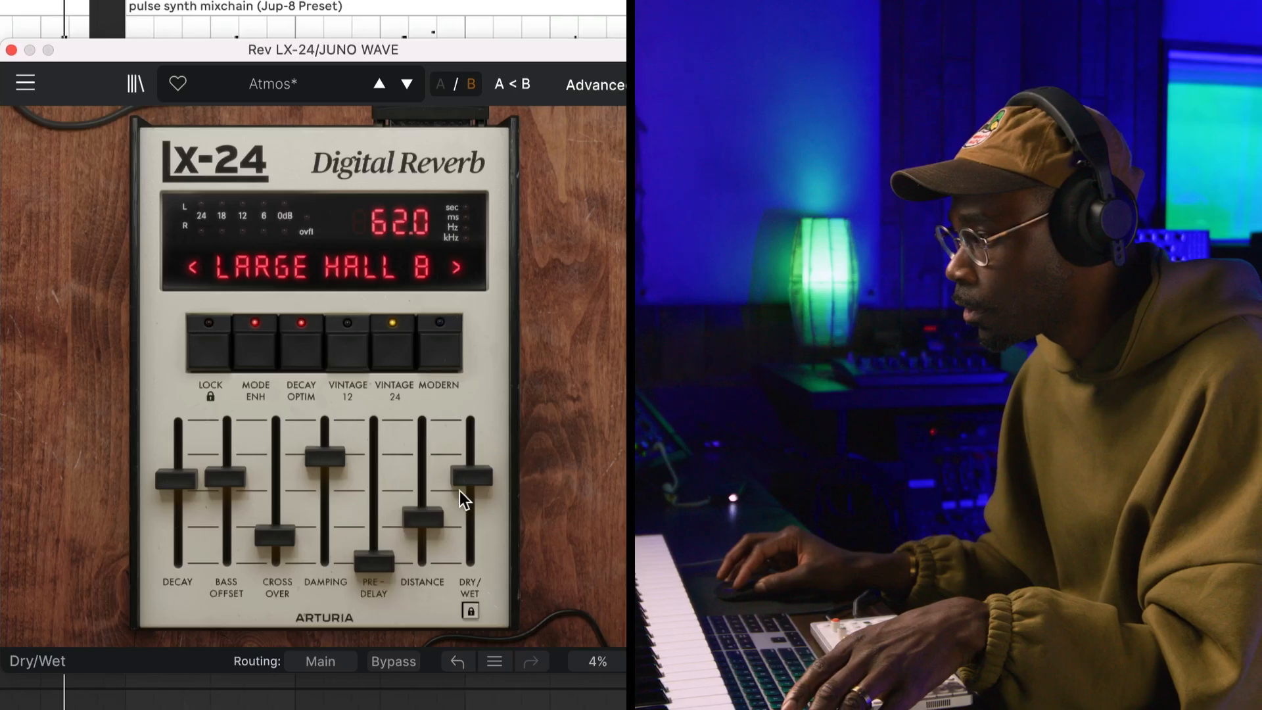
Adjust the distance and dry/wet sliders of the LX-24 reverb on JUNO WAVE and set its damping to 3.7 kHz.
drag(459, 526, 436, 466)
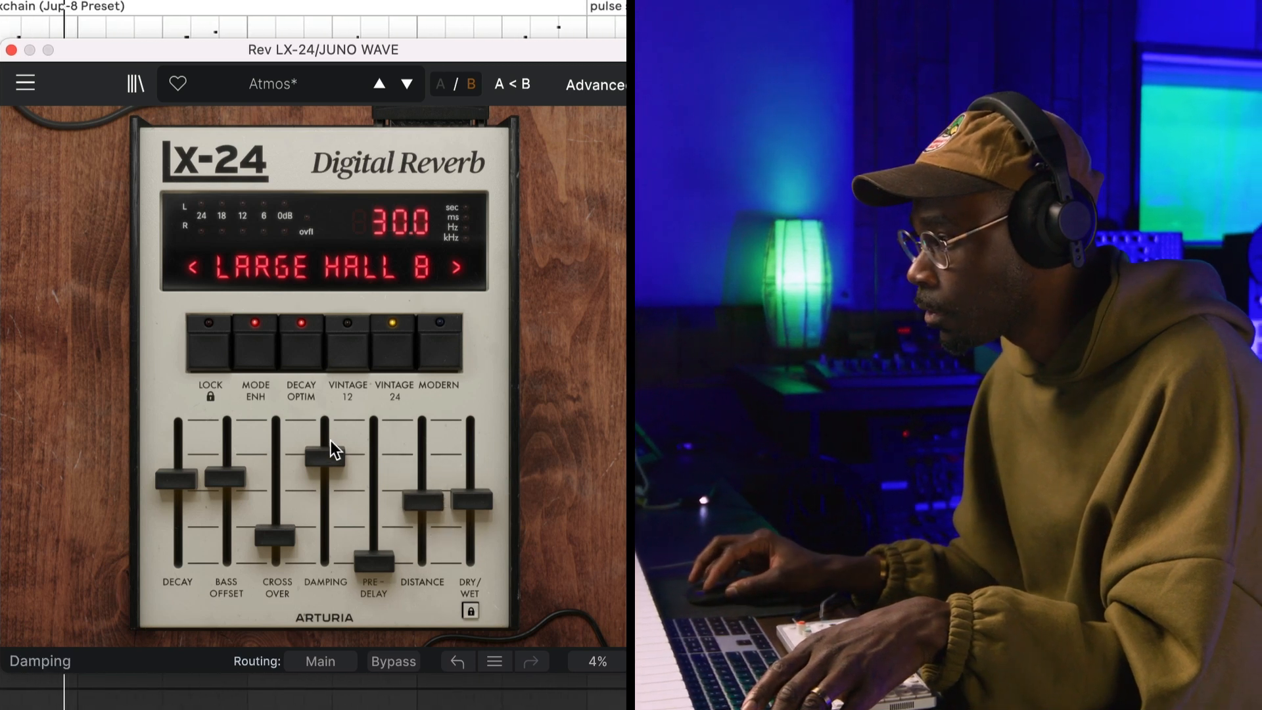
click(309, 441)
drag(321, 452, 321, 456)
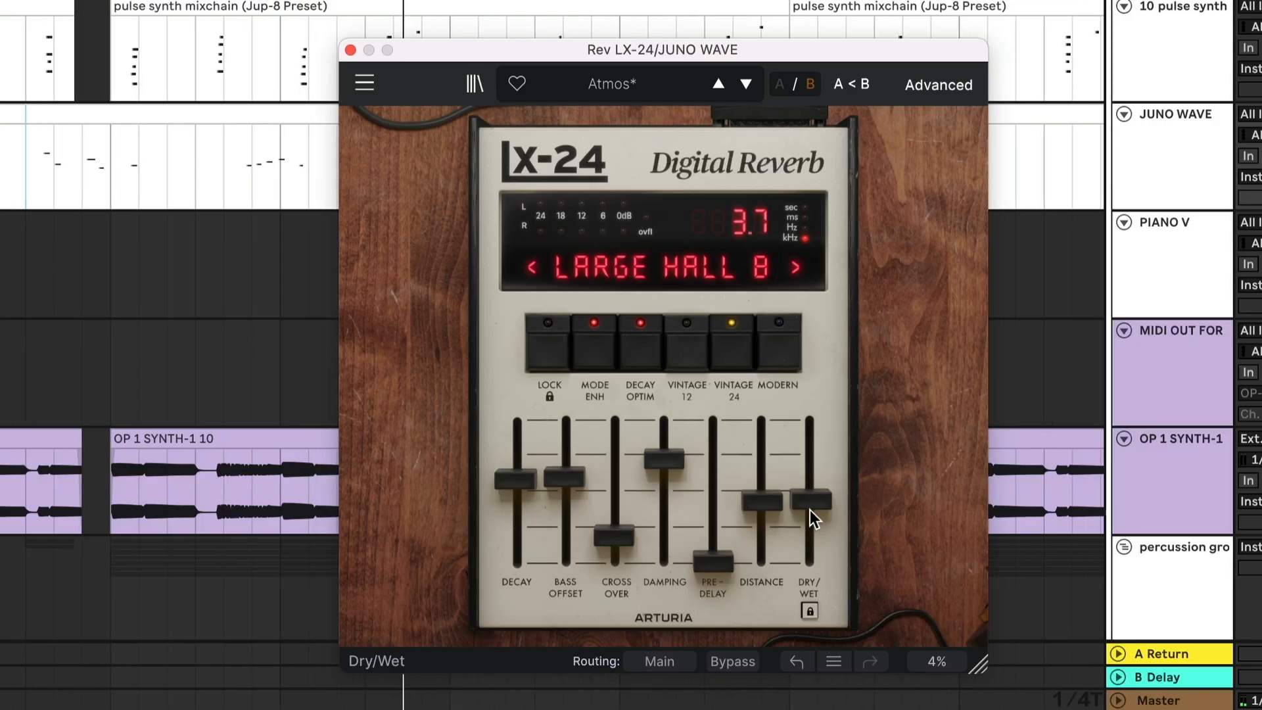
drag(470, 510, 470, 507)
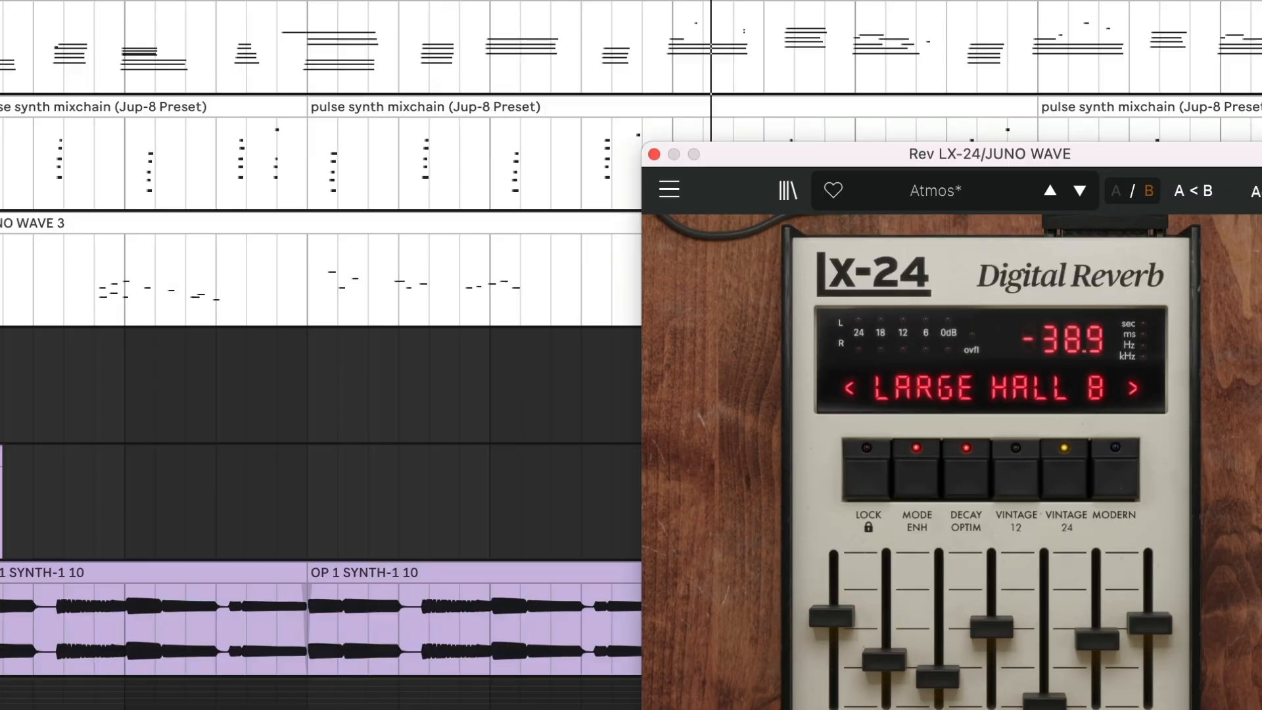
Search the audio effects for an equalizer and add EQ Eight to the JUNO WAVE track's device chain.
click(443, 125)
text(eq)
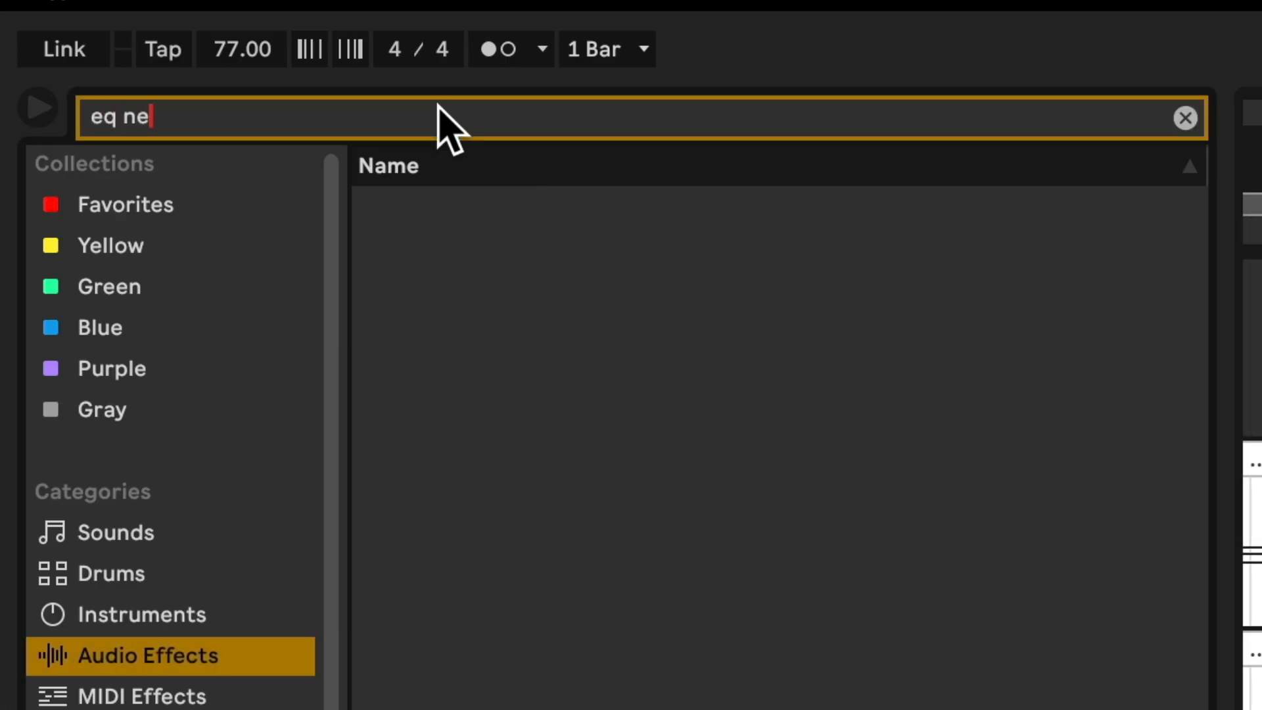
text( e)
double_click(476, 270)
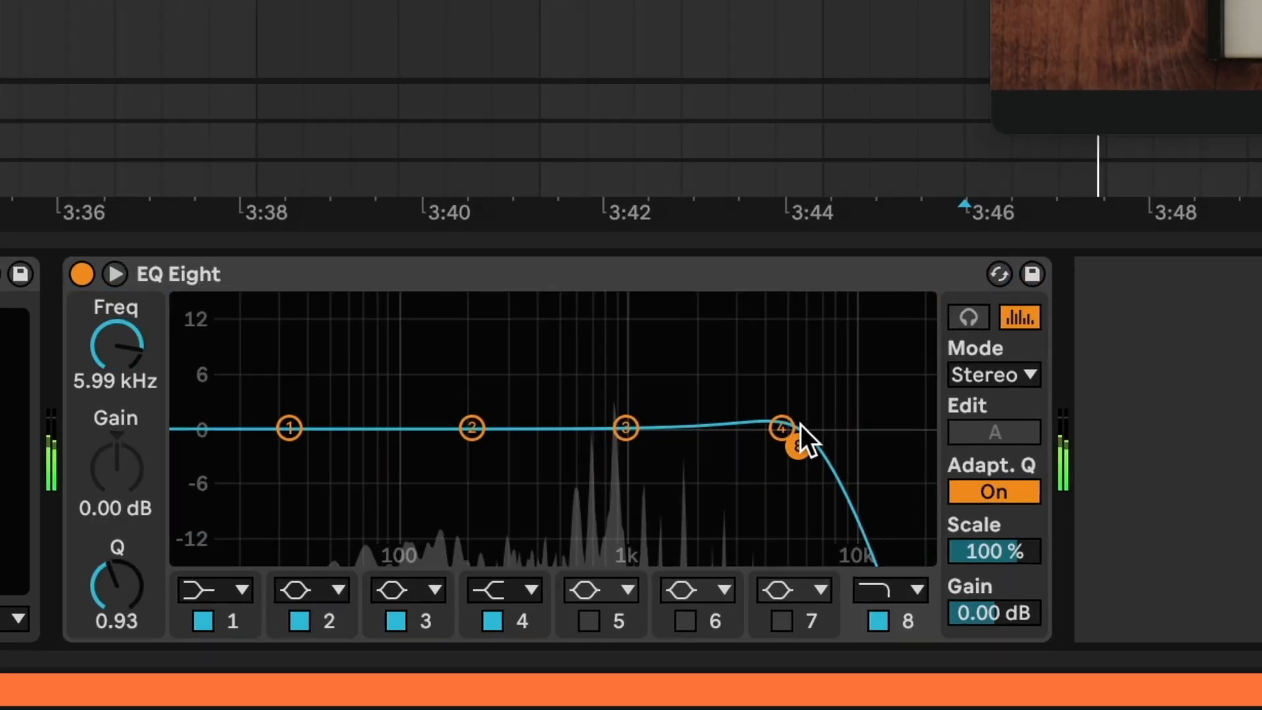
Lower the high-cut band 8 of EQ Eight on JUNO WAVE to 3.91 kHz with a Q of 0.85.
drag(736, 439, 729, 452)
drag(883, 421, 839, 424)
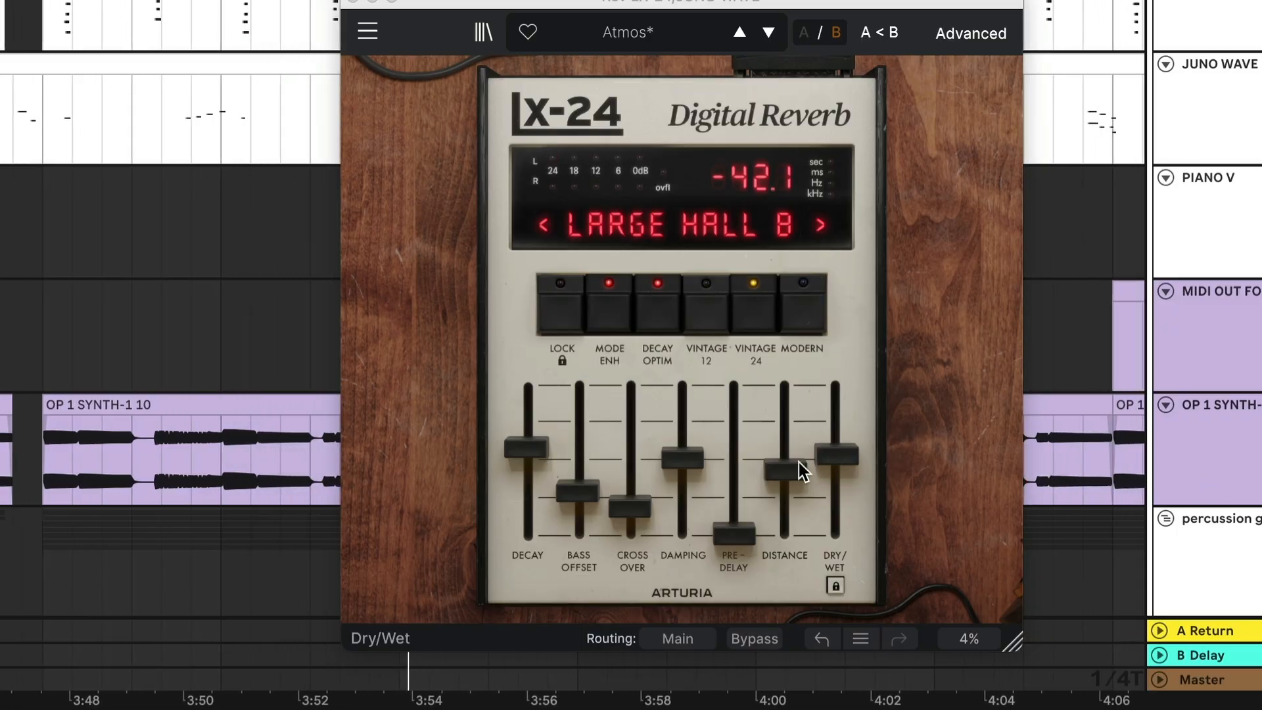
Raise the distance of the LX-24 reverb on JUNO WAVE and set its dry/wet to 46.4 %.
drag(786, 472, 821, 411)
drag(835, 468, 830, 483)
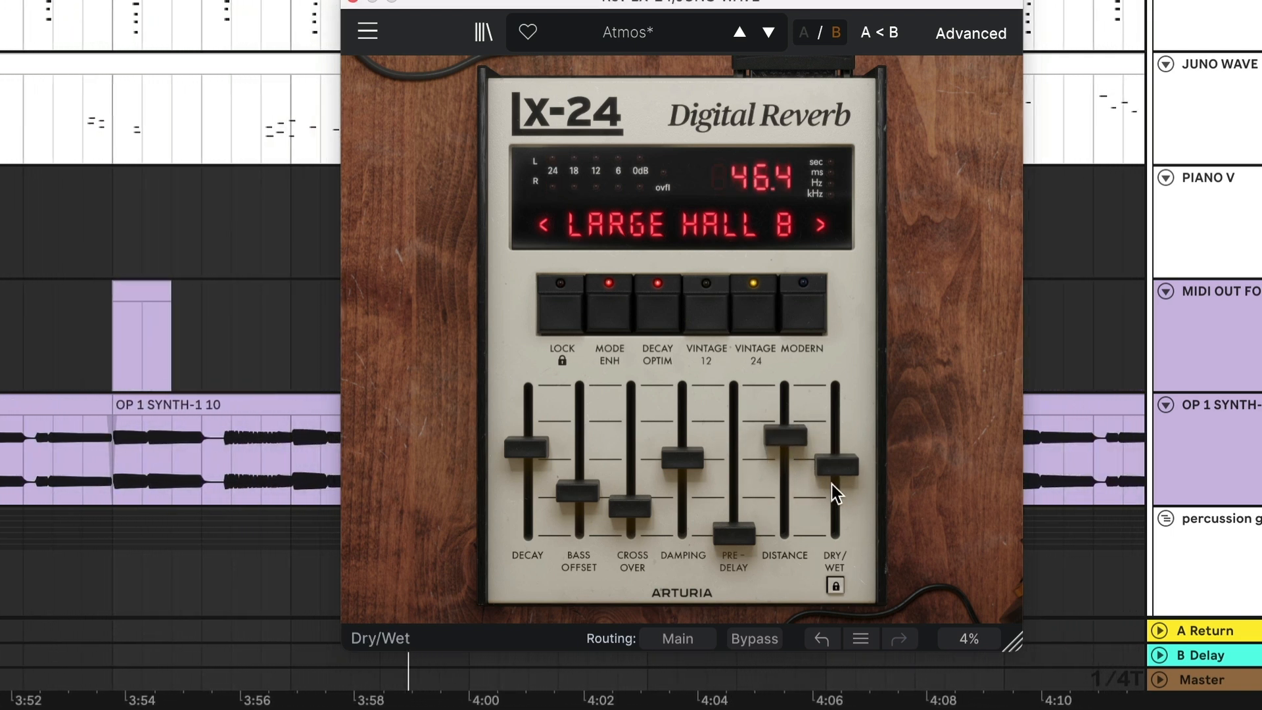
click(523, 460)
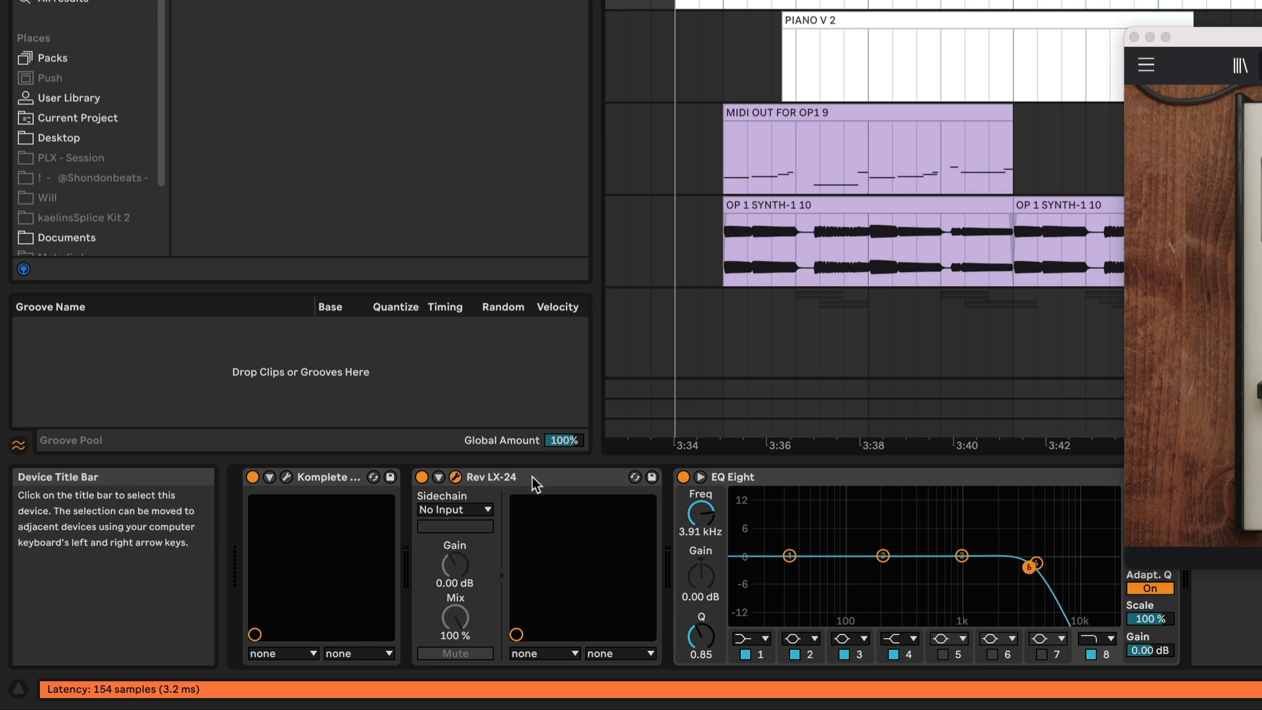
Move the Rev LX-24 from JUNO WAVE to return track A and set JUNO WAVE's send A to -9.0 dB.
click(547, 480)
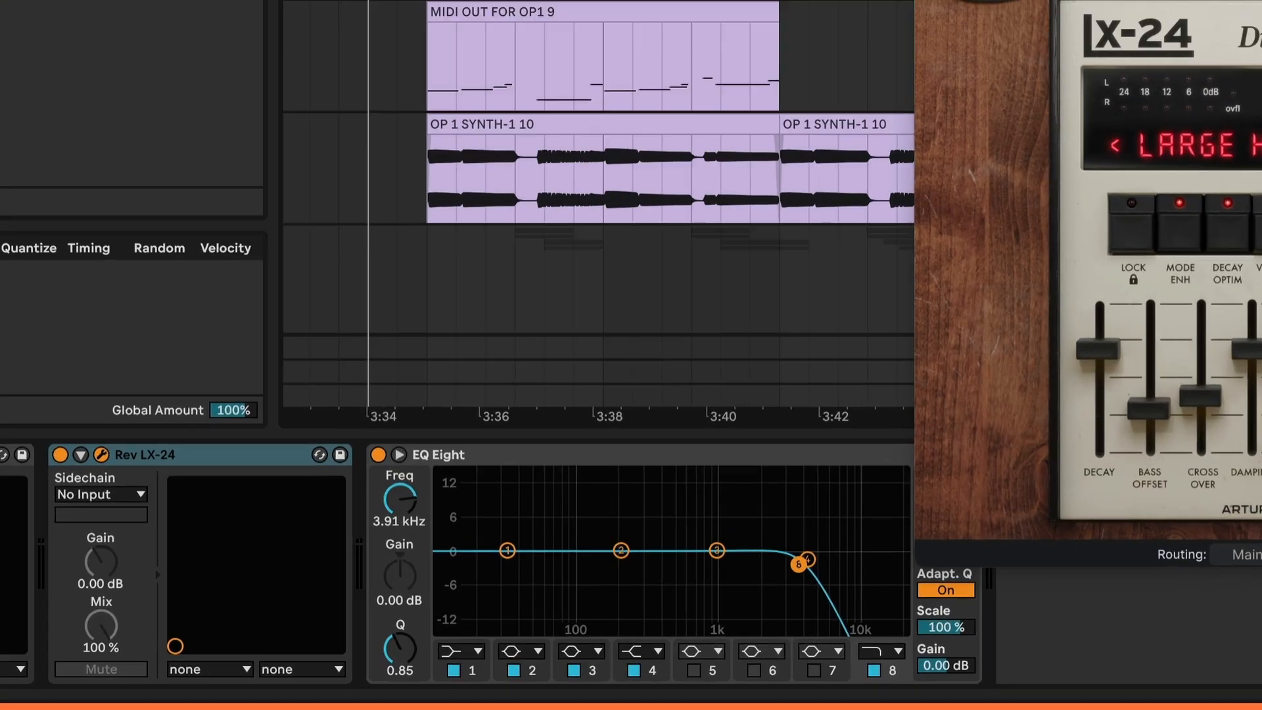
key(Delete)
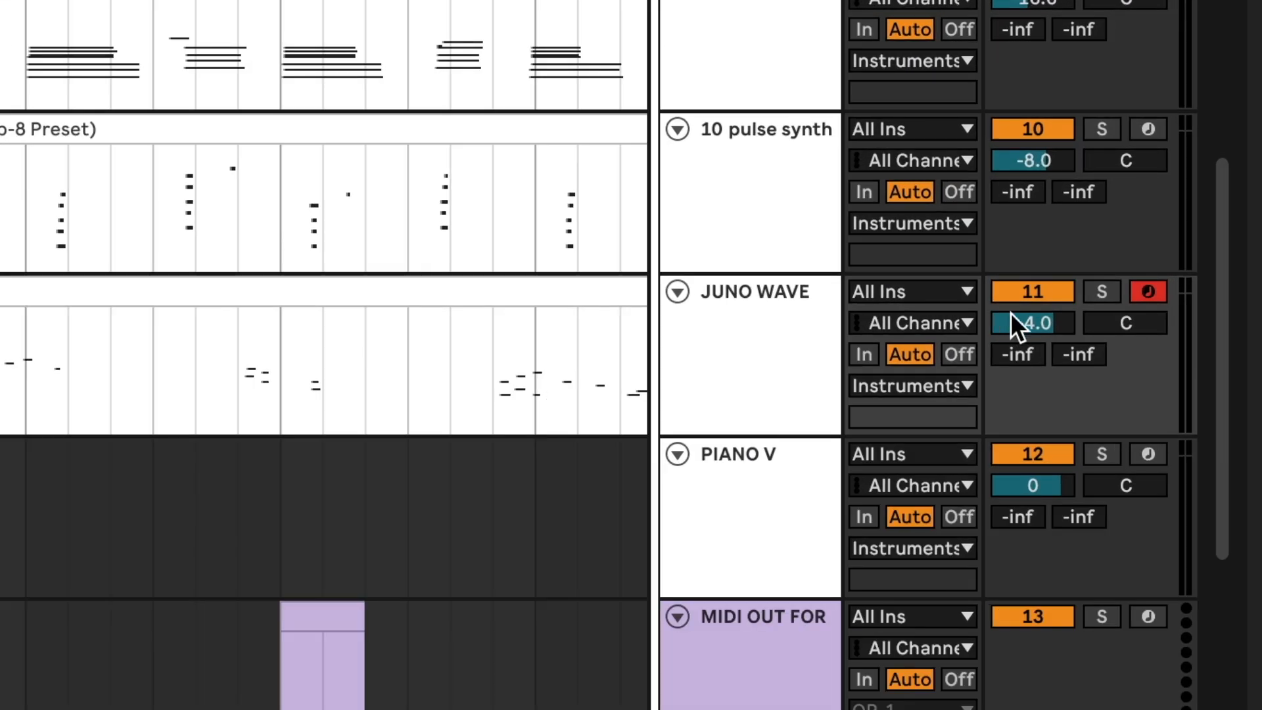
drag(1003, 345, 1003, 332)
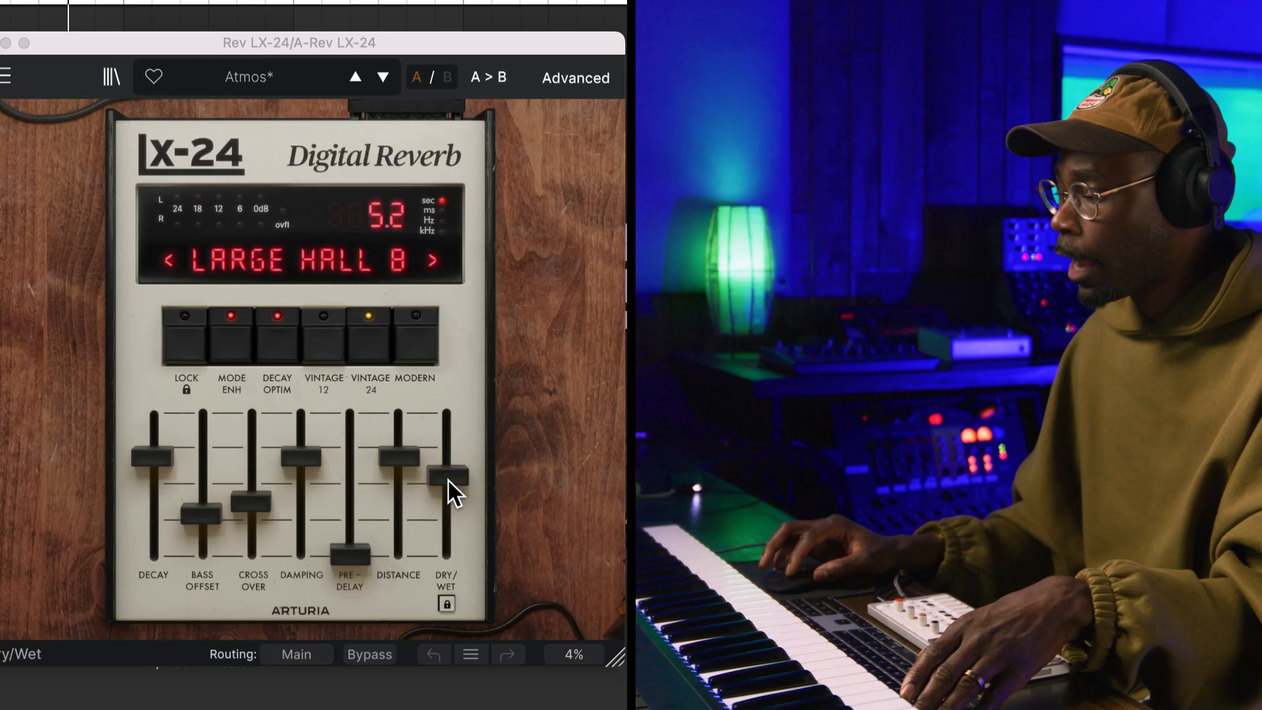
Set the return track's LX-24 dry/wet to 100 % and fine-tune its decay and damping sliders.
drag(448, 480, 448, 413)
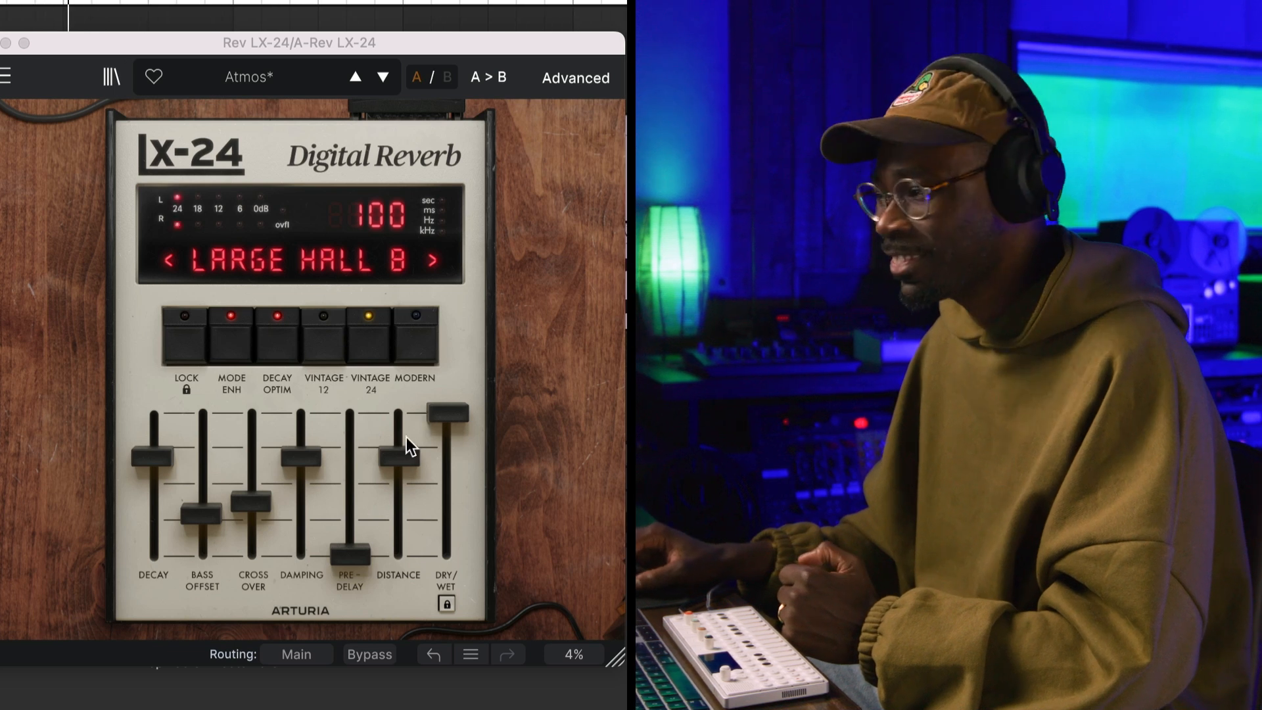
drag(152, 468, 157, 448)
drag(307, 463, 306, 453)
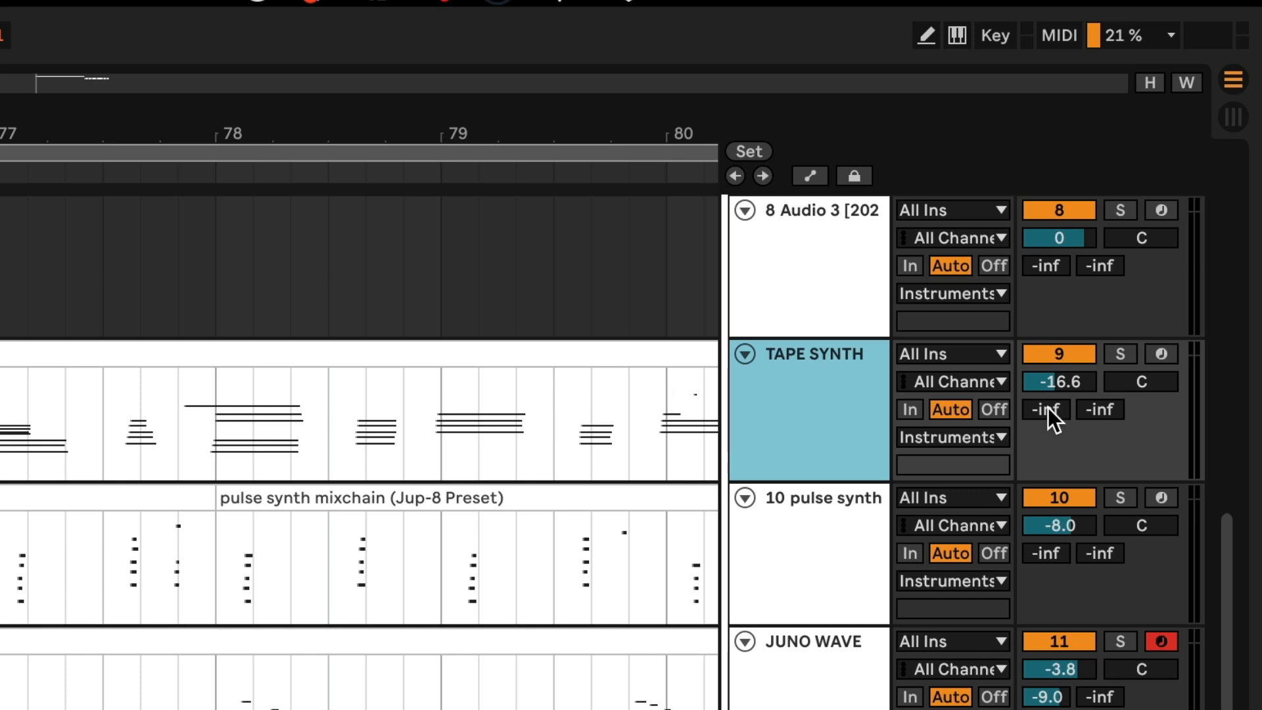
Raise the TAPE SYNTH track's send A to the reverb return to about -10.6 dB.
drag(1048, 406, 1048, 391)
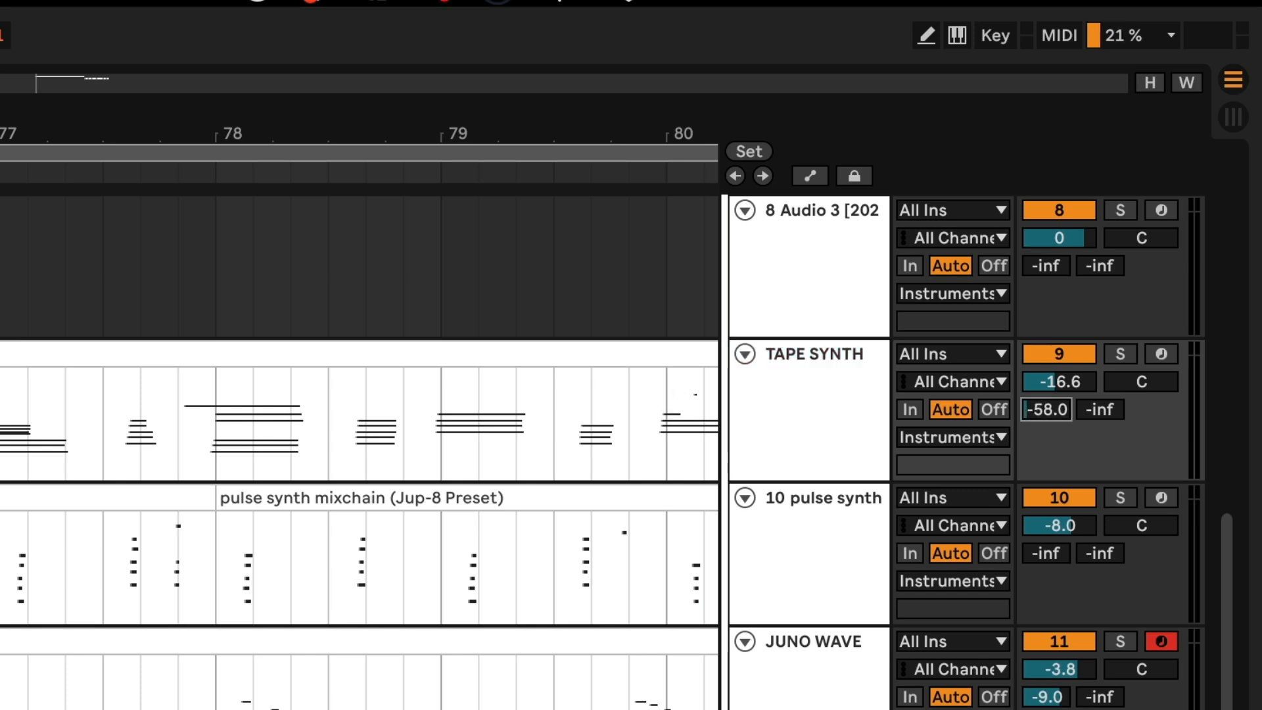
mouse_move(1048, 391)
mouse_down()
mouse_move(1047, 379)
mouse_move(1048, 392)
mouse_up()
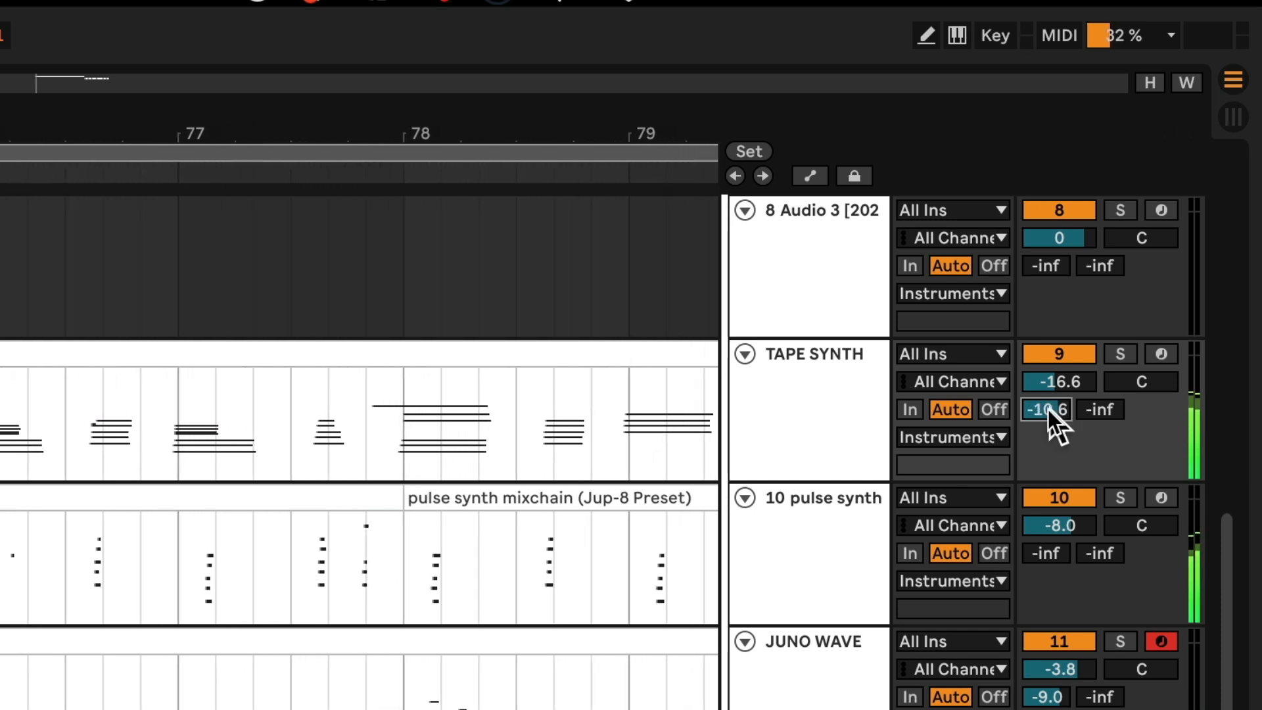
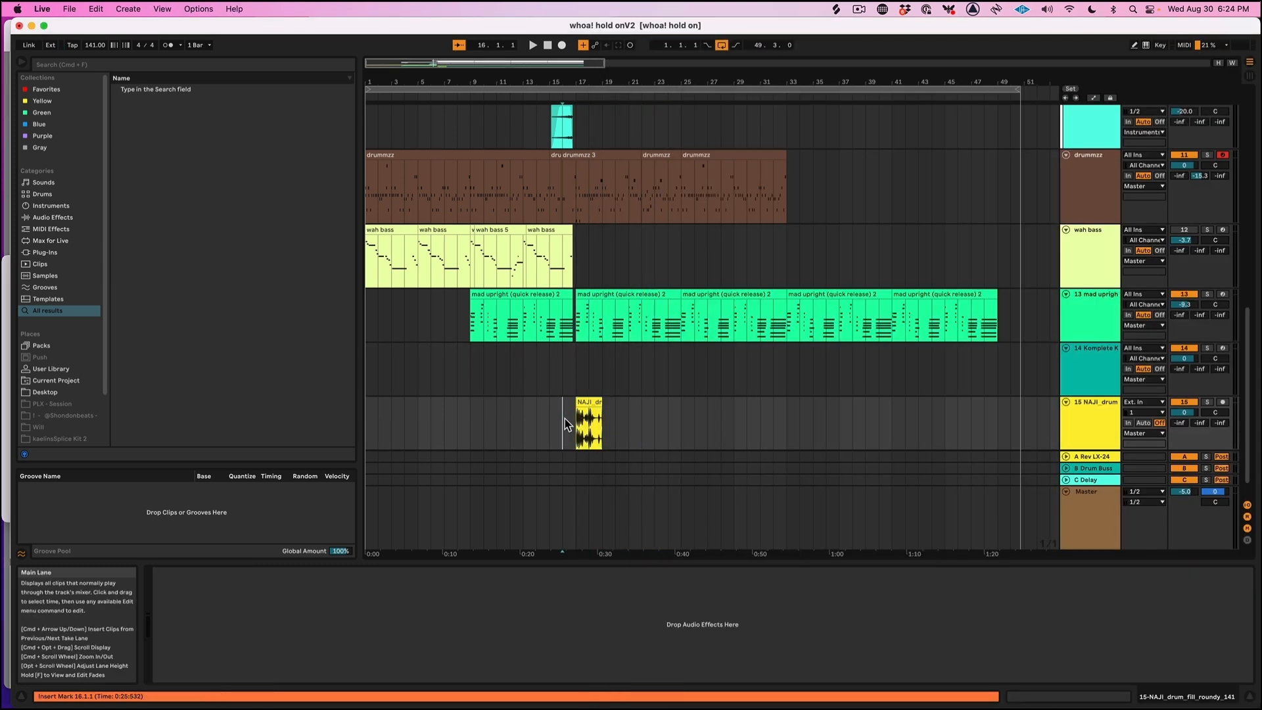
Move the NAJI_drum_fill_roundy_141 clip so it starts two beats before bar 17, and play the passage.
key(plus)
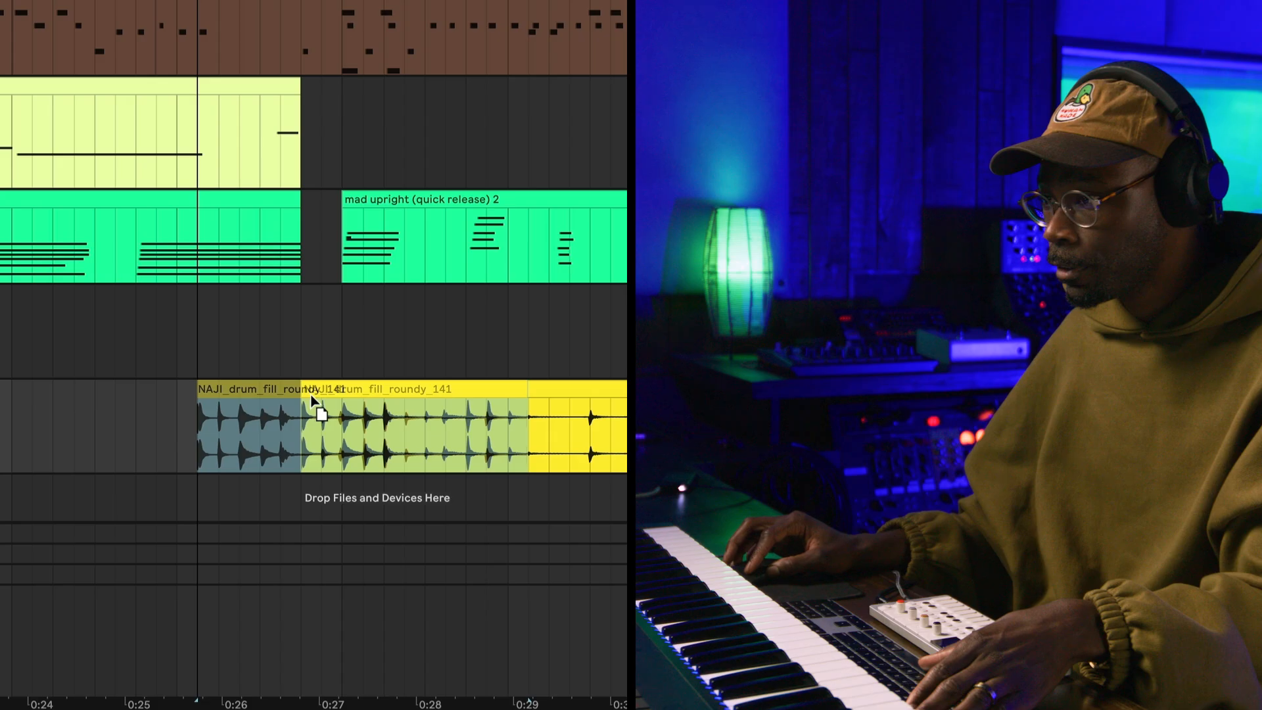
drag(575, 414, 585, 432)
drag(447, 437, 447, 437)
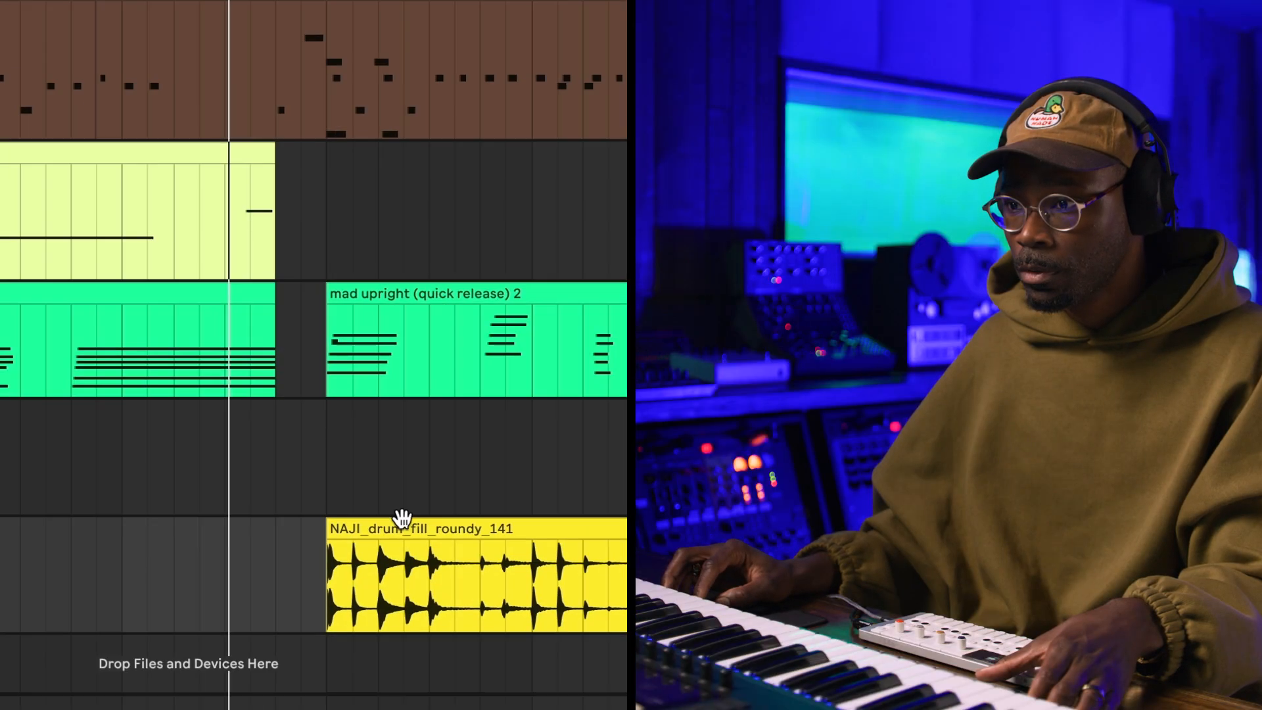
drag(403, 519, 333, 535)
key(space)
Delete the last beat before bar 17 from the drummzz 3 clip.
drag(323, 108, 296, 99)
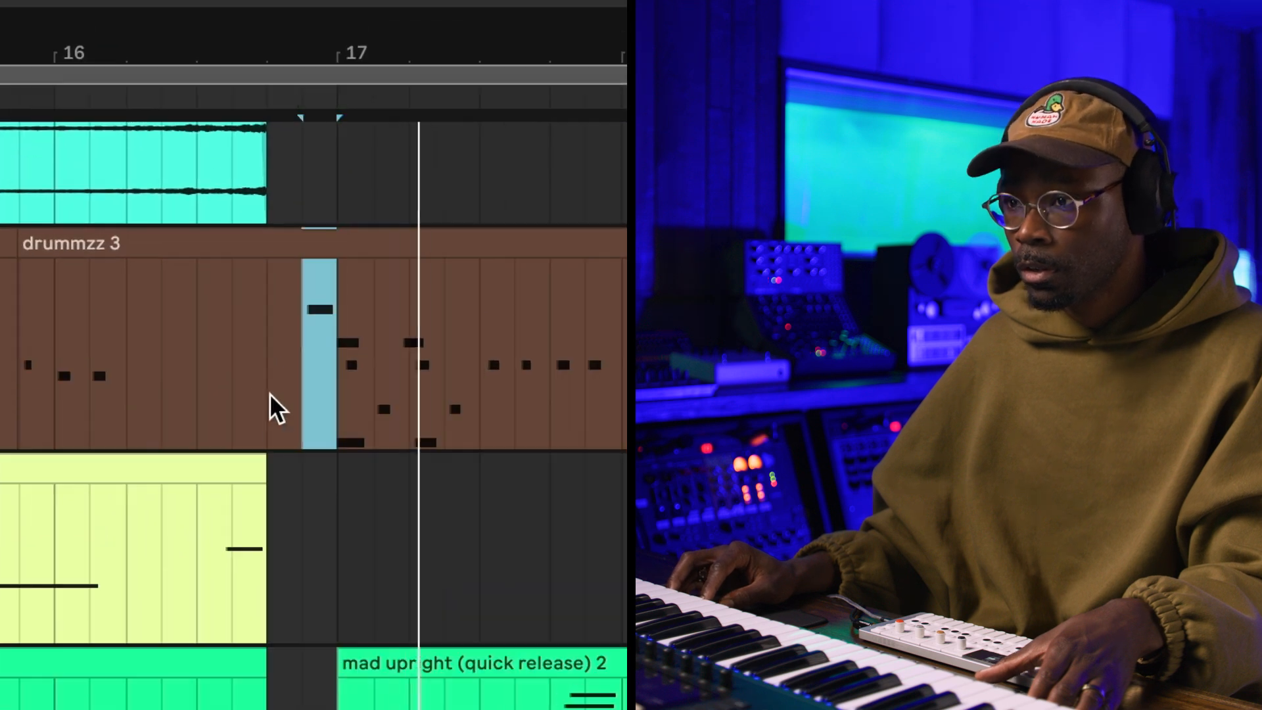
drag(294, 396, 256, 403)
key(Delete)
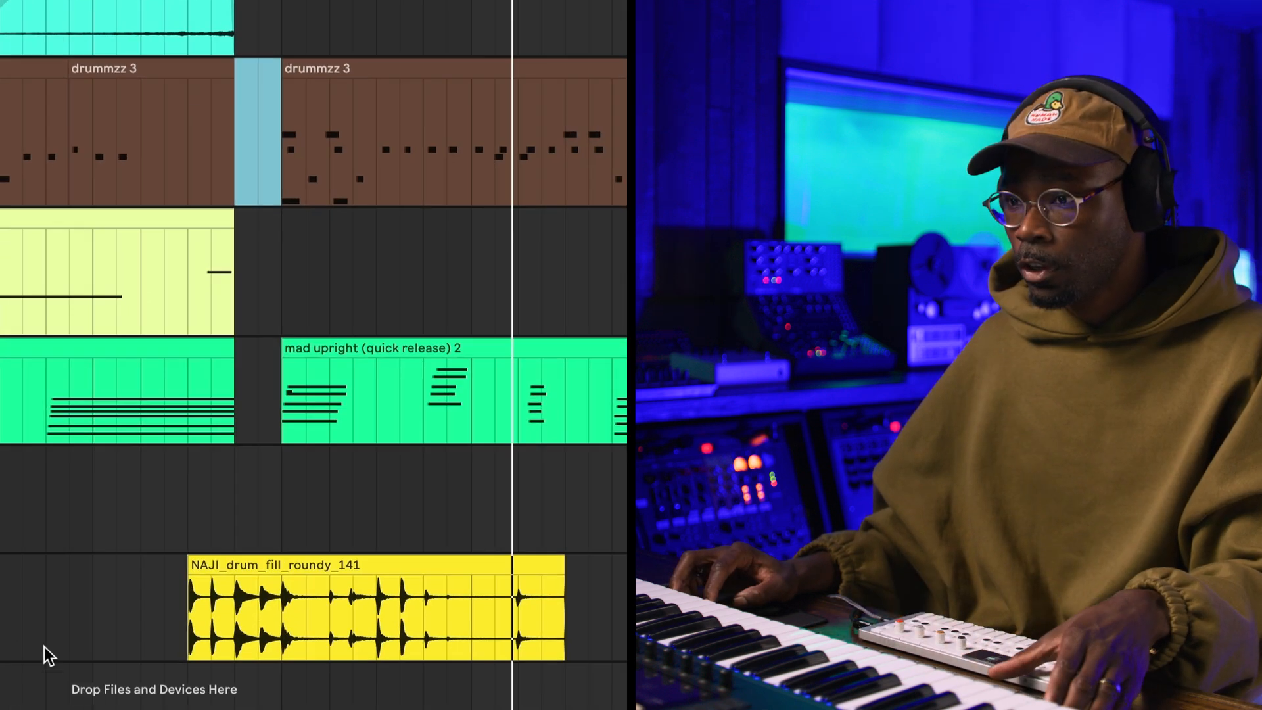
Trim the end of the NAJI_drum_fill_roundy_141 clip so that it stops at bar 17.
click(13, 547)
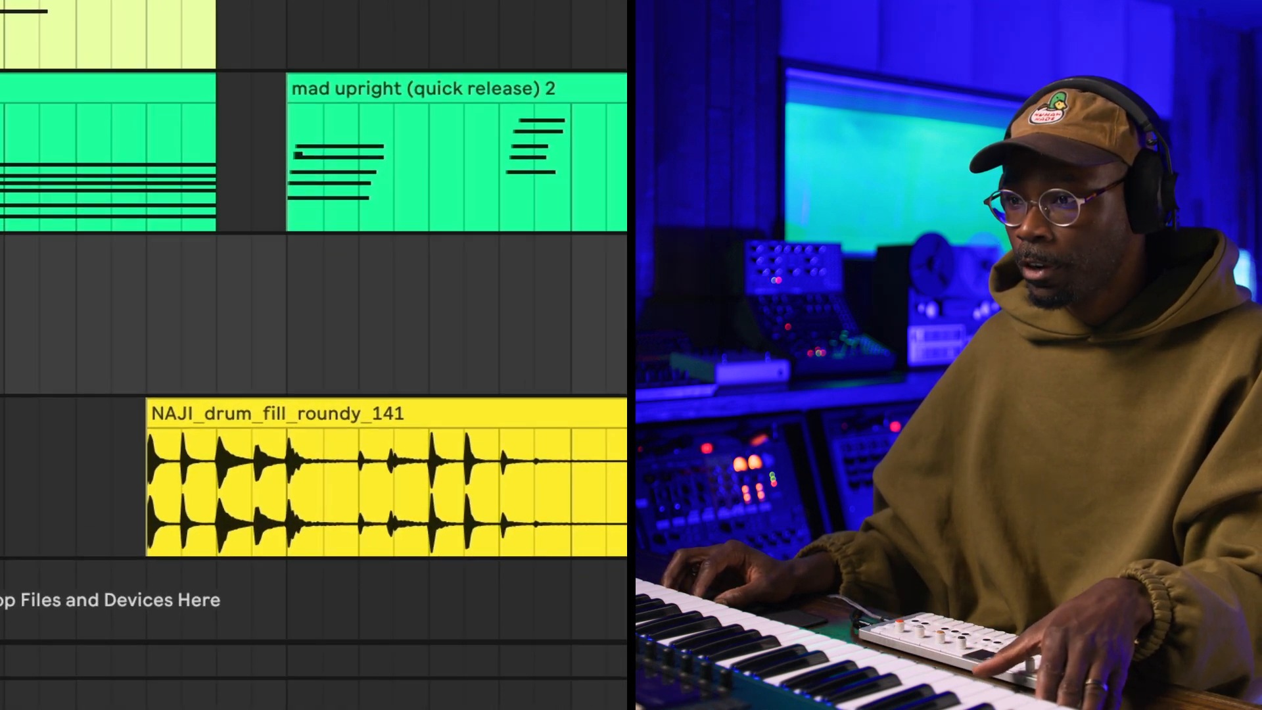
drag(623, 414, 277, 419)
click(73, 453)
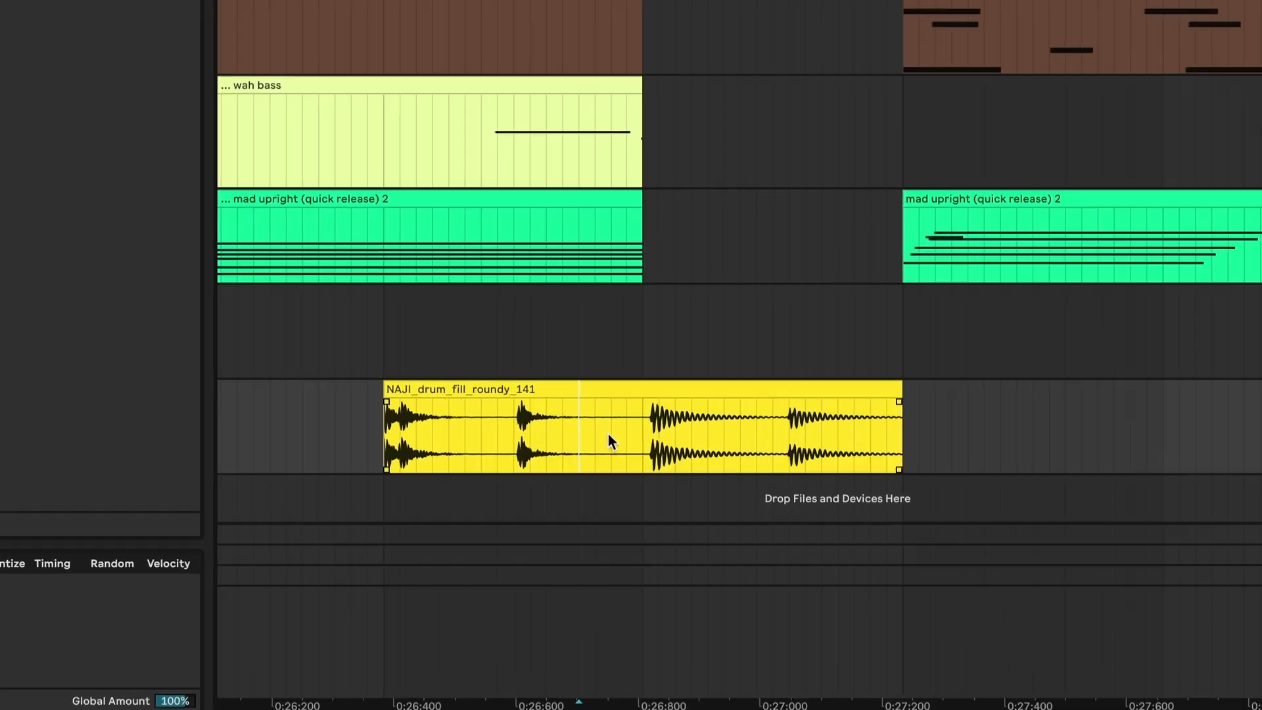
Isolate the second drum hit of the NAJI_drum_fill_roundy_141 clip by splitting around it and cropping the slice.
drag(208, 483, 186, 483)
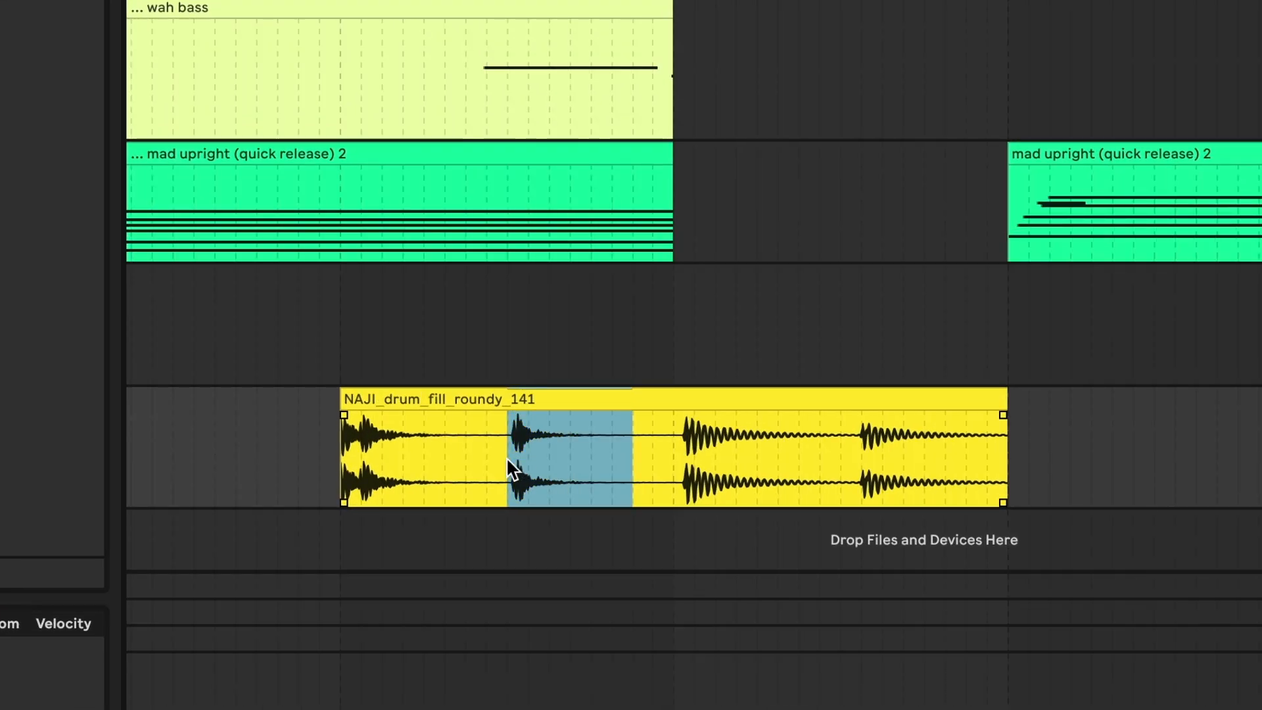
key(super+e)
right_click(546, 426)
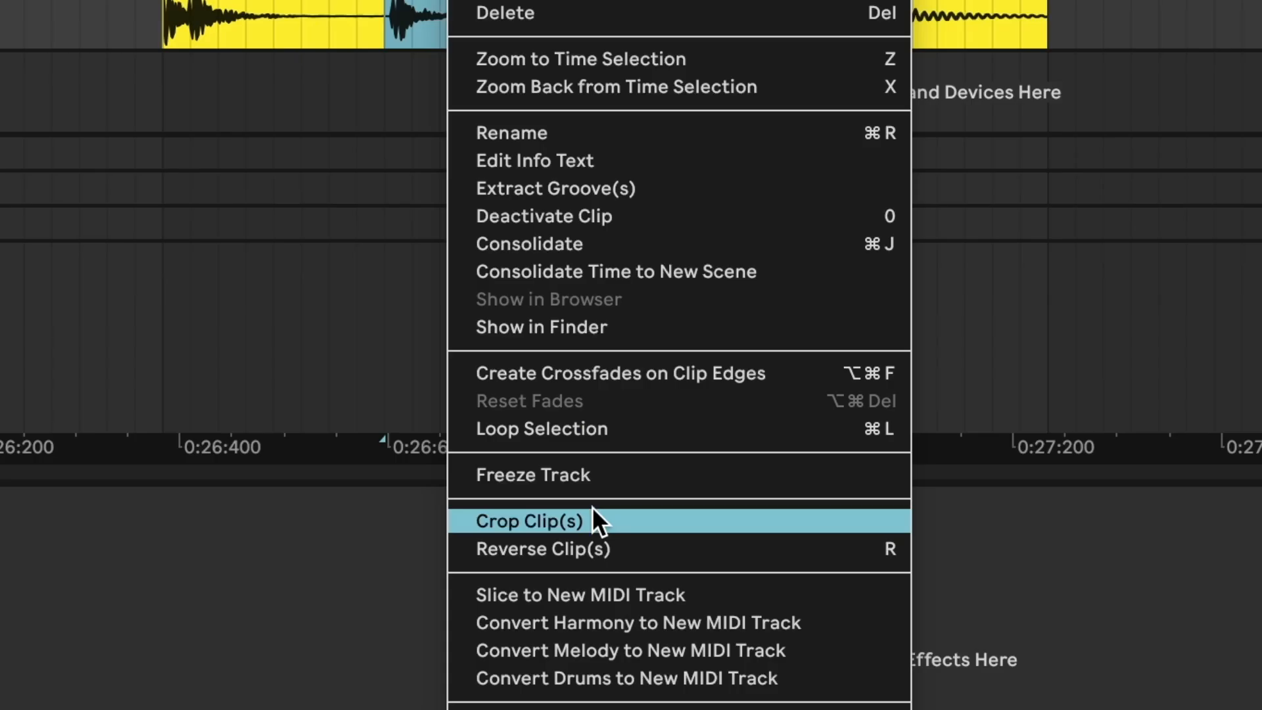
click(596, 510)
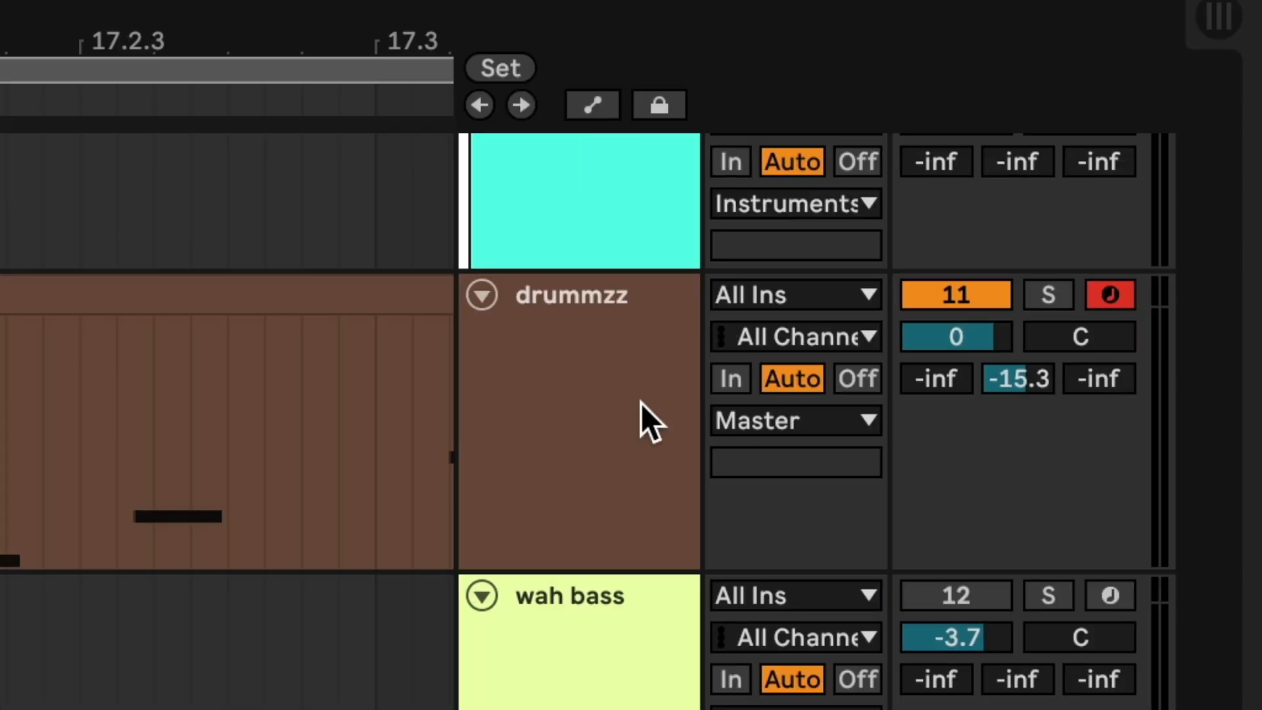
Load the cropped NAJI drum hit onto a pad of BIG RACK 1 on the drummzz track.
click(641, 403)
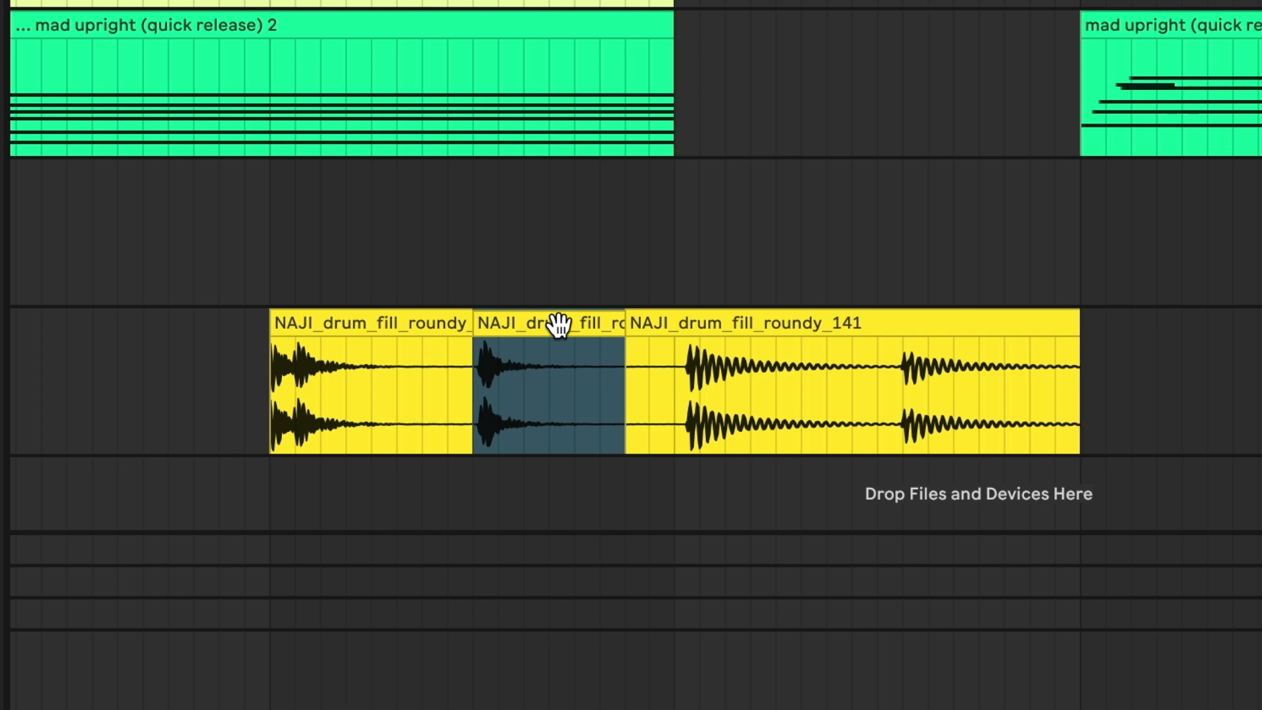
drag(559, 323, 339, 324)
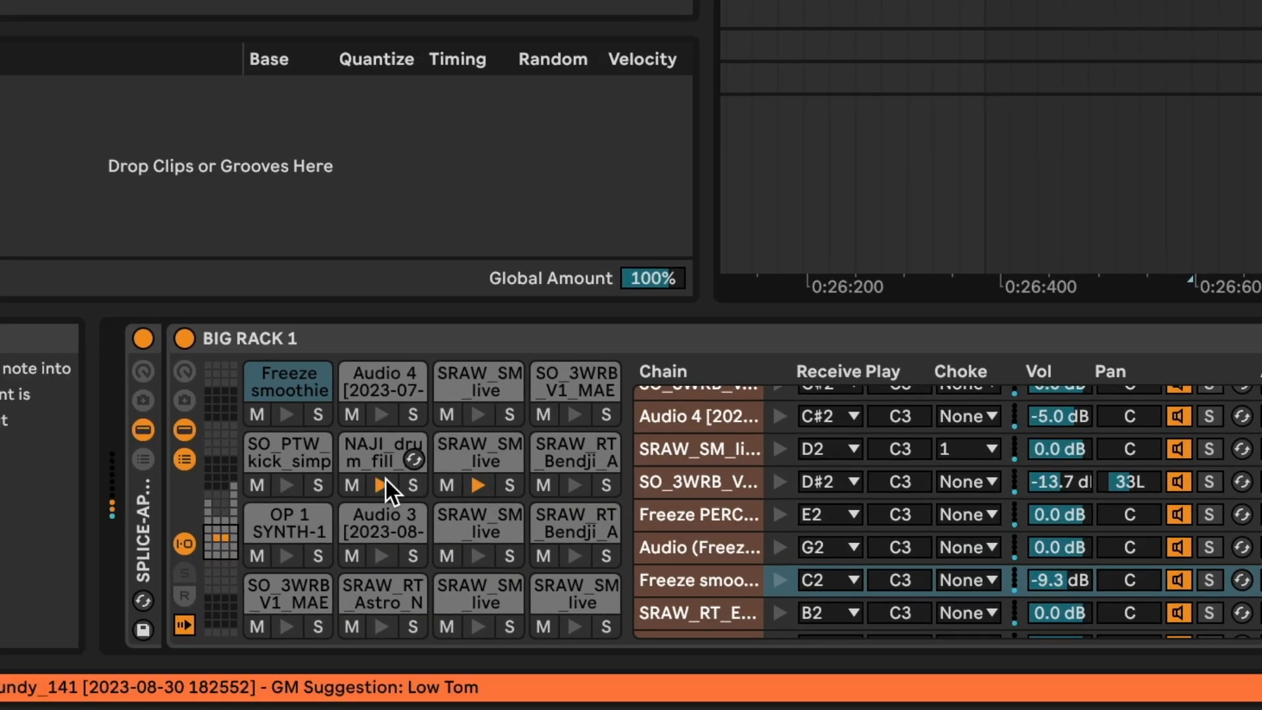
Select the NAJI drum fill pad in BIG RACK 1 and adjust its sample volume and chain volume.
click(273, 528)
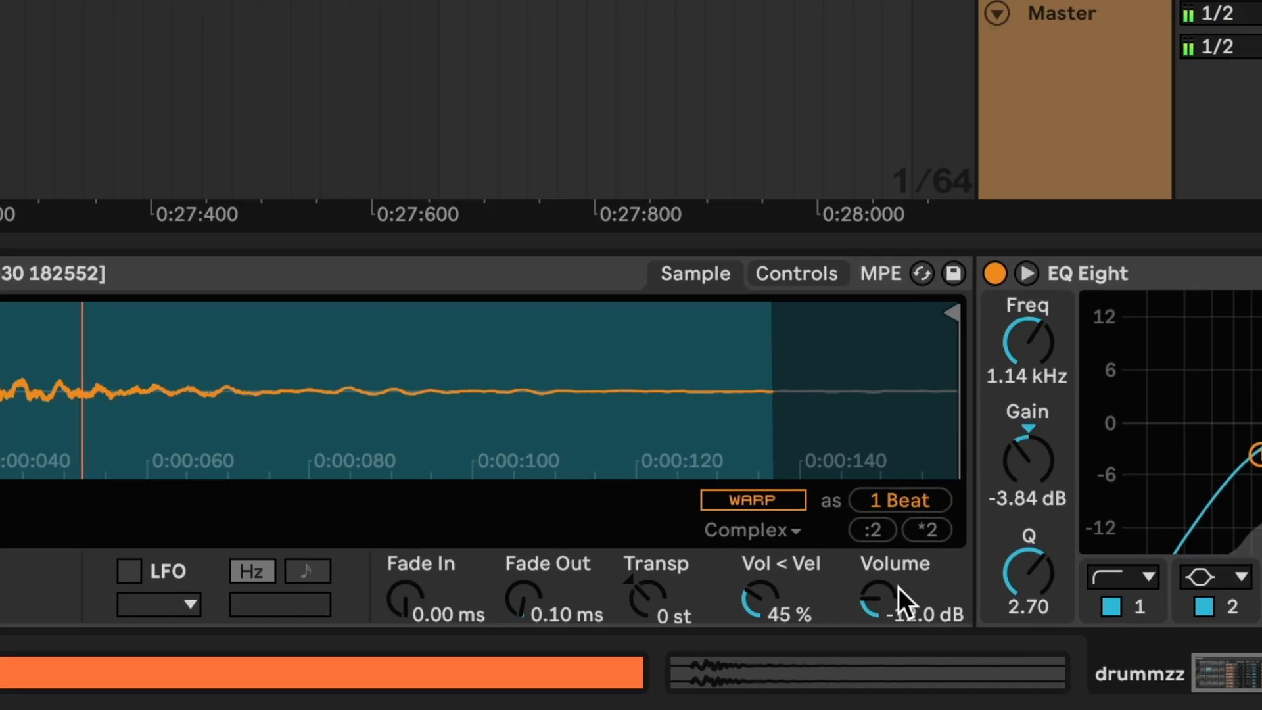
drag(1031, 677, 1030, 670)
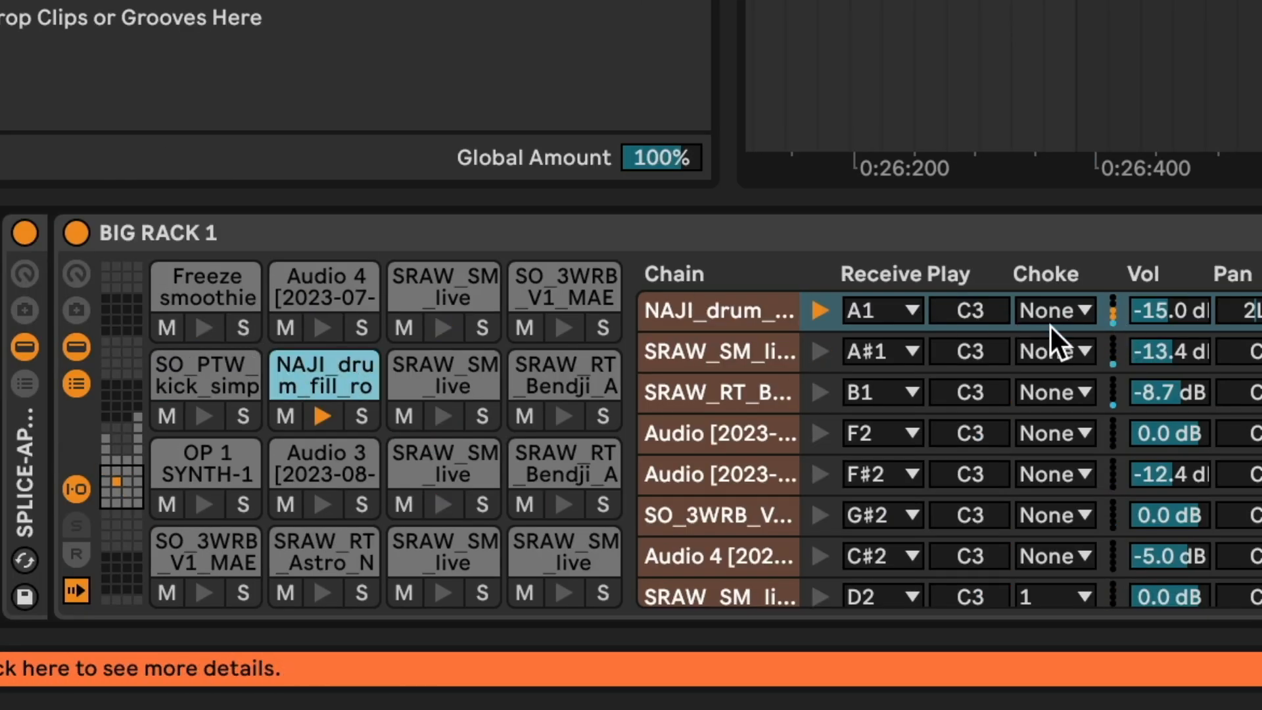
drag(1177, 317, 1176, 309)
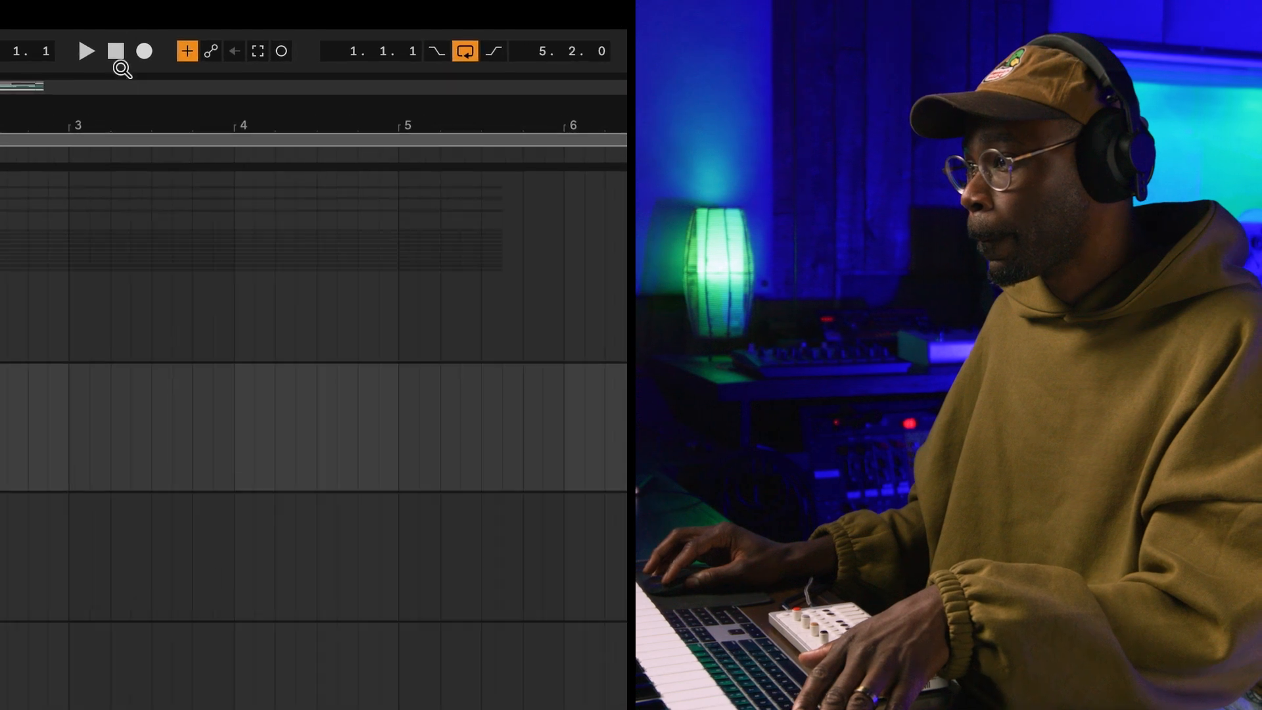
Record a new MIDI part on the KEYZZ track.
click(143, 50)
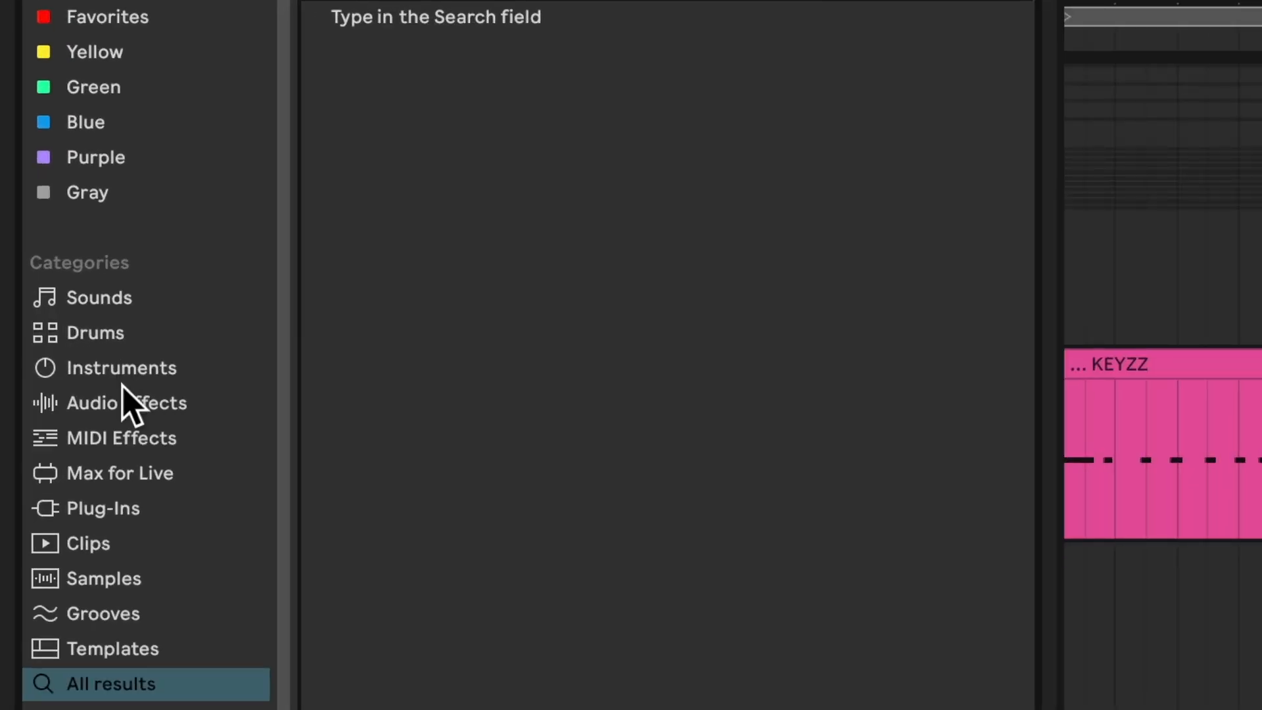
Add Arturia's Tape MELLO-FI to the KEYZZ track, accept its feature tour, and reposition the plug-in window.
click(123, 381)
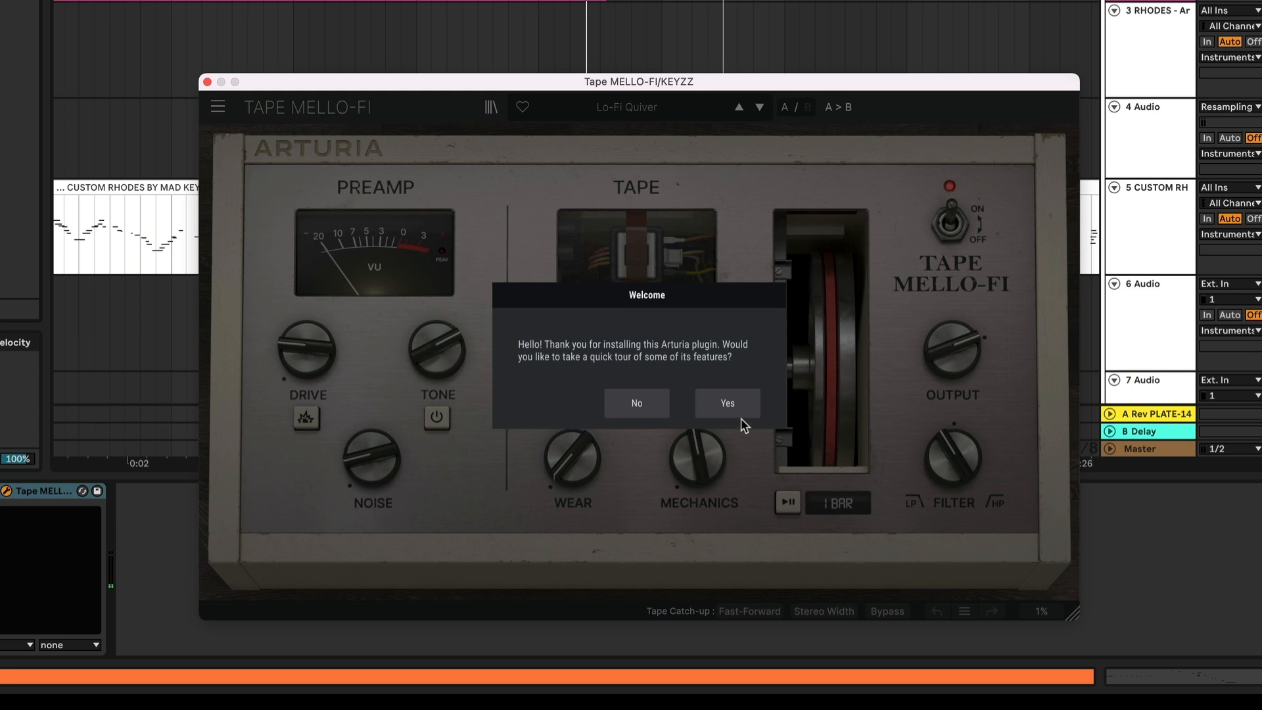
click(741, 408)
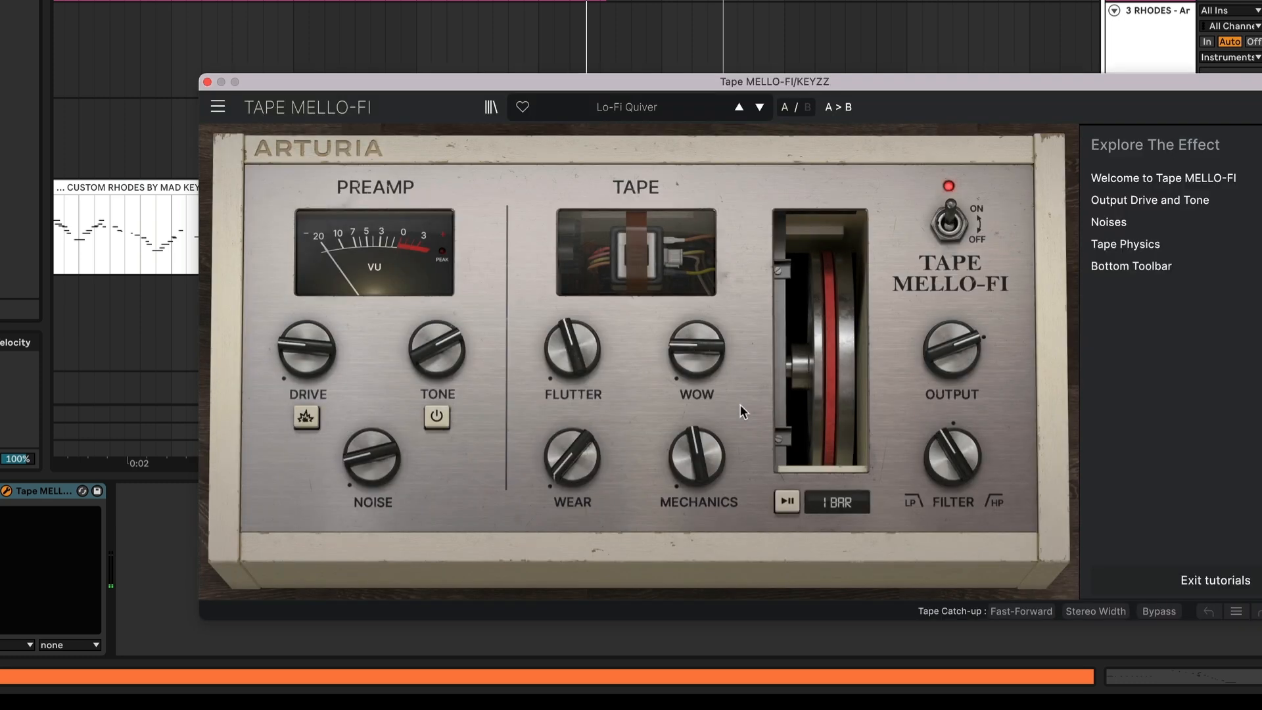
drag(895, 88, 821, 14)
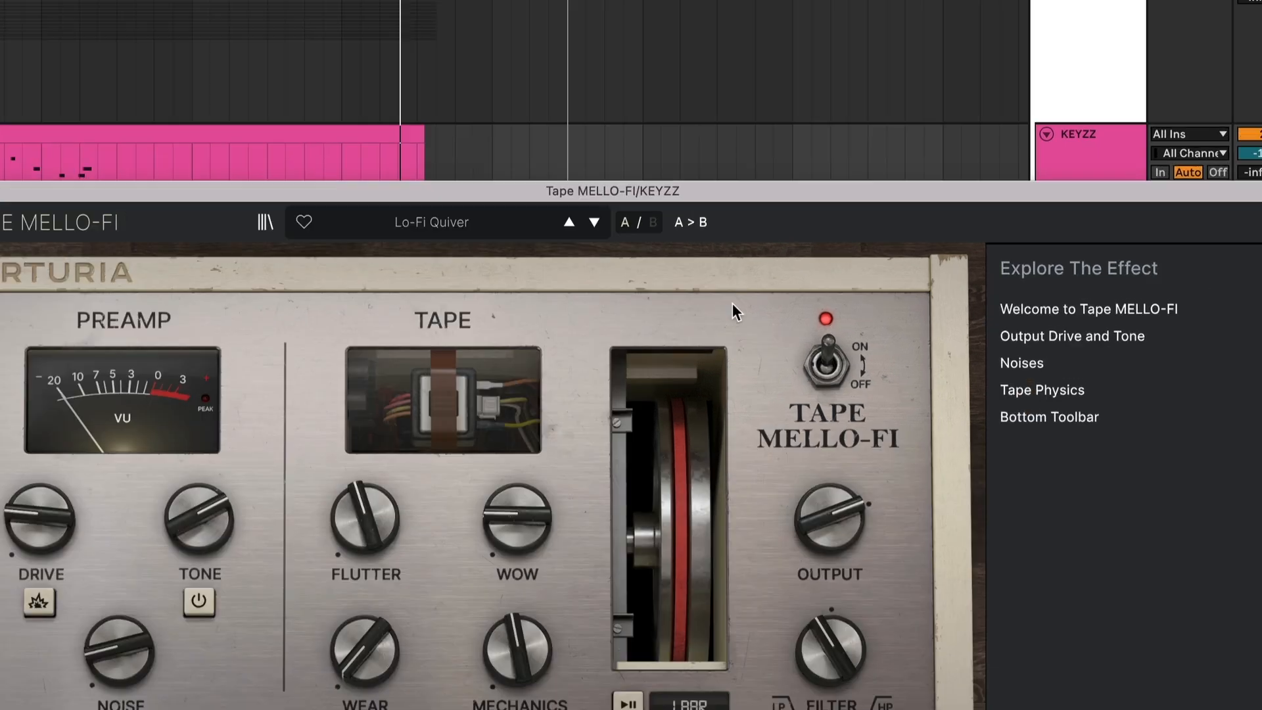
click(1035, 264)
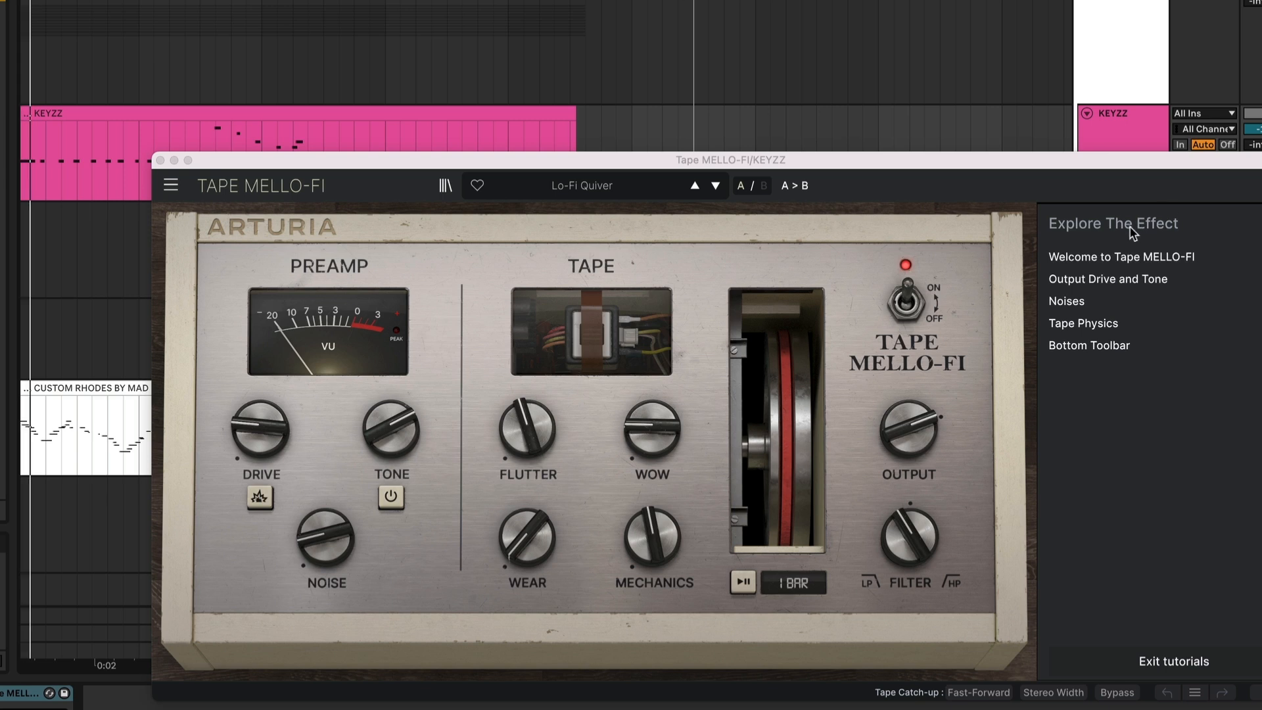
Adjust Tape MELLO-FI's flutter, tone, noise, wow and mechanics, set drive to 37.2 %, and close the plug-in window.
drag(668, 524, 667, 526)
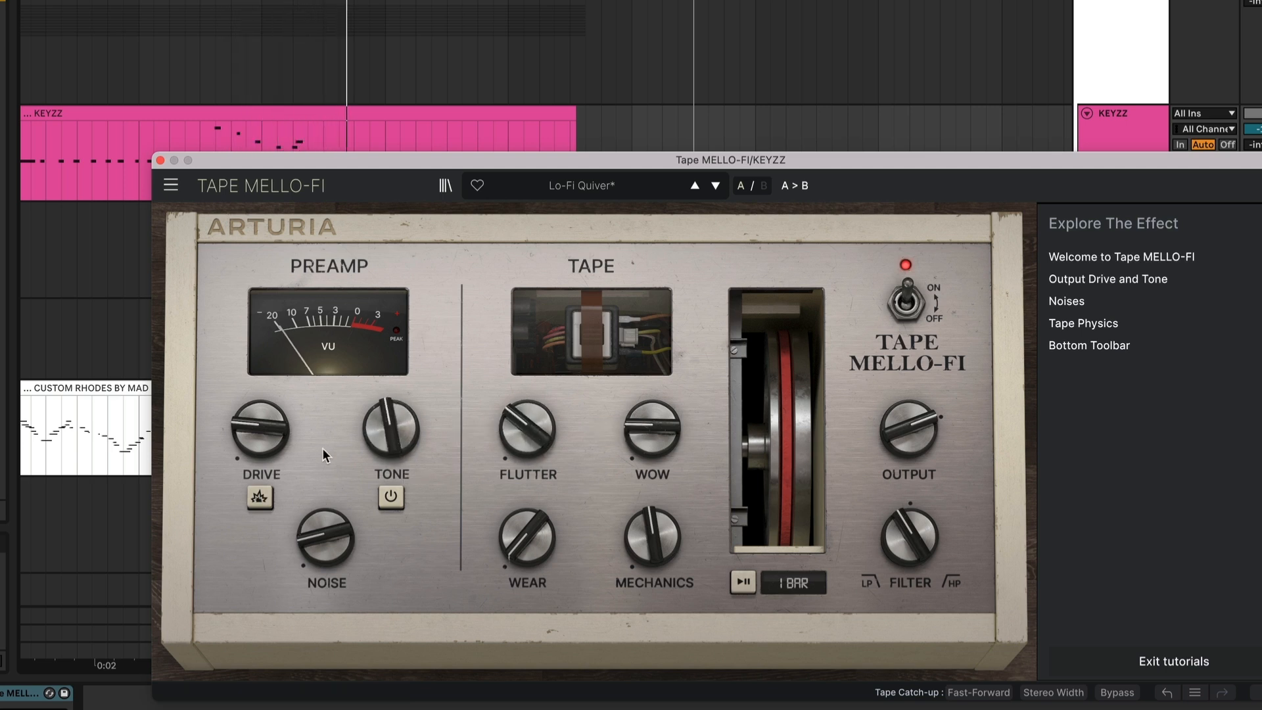
drag(294, 547, 293, 551)
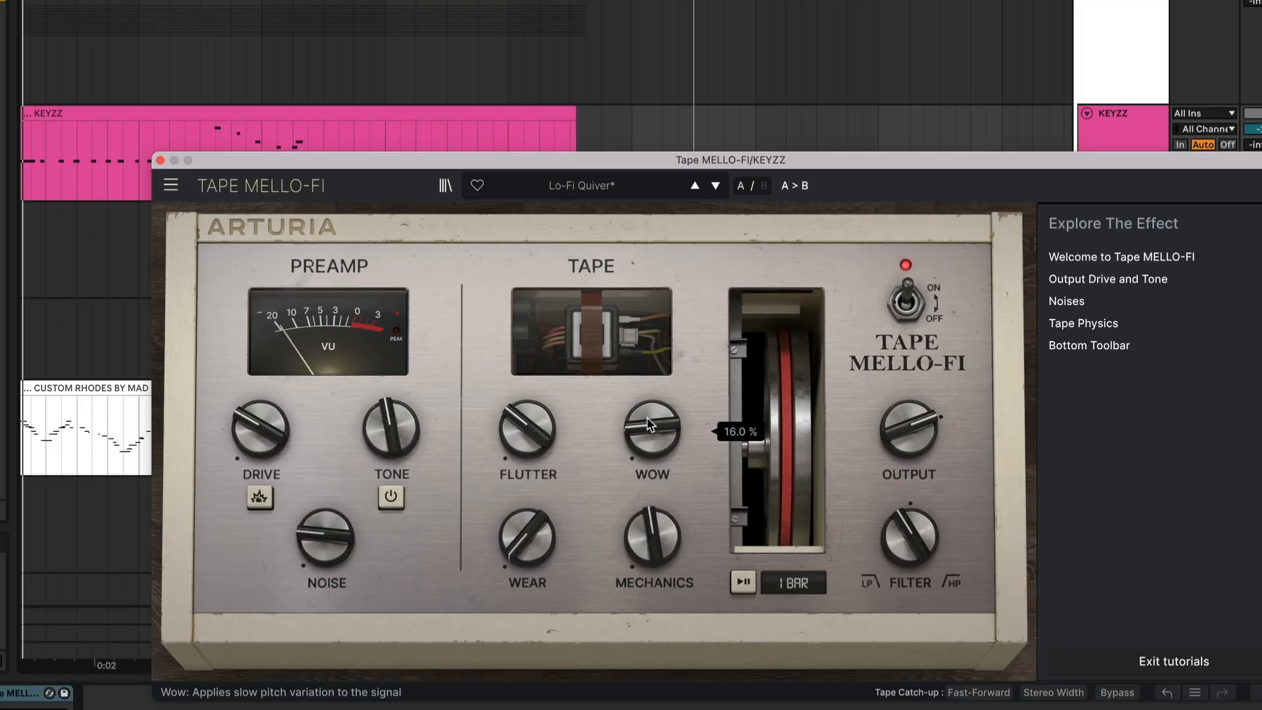
drag(647, 417, 652, 365)
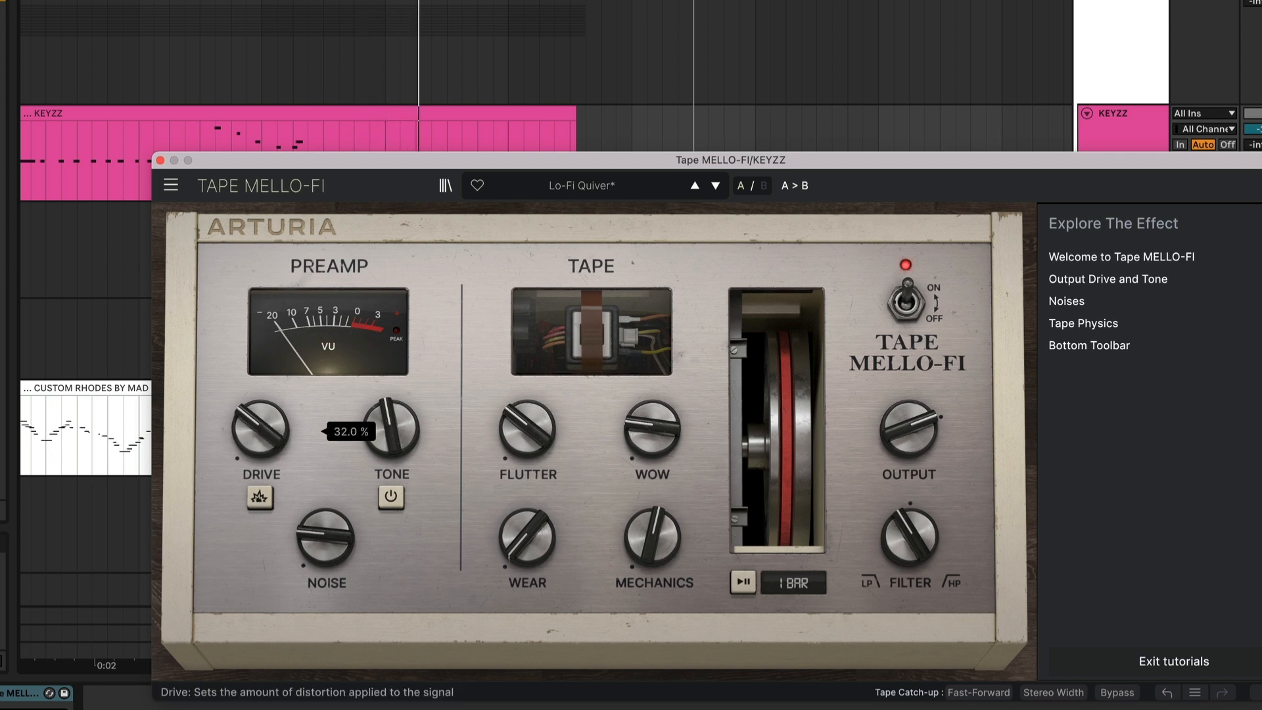
drag(330, 510, 329, 533)
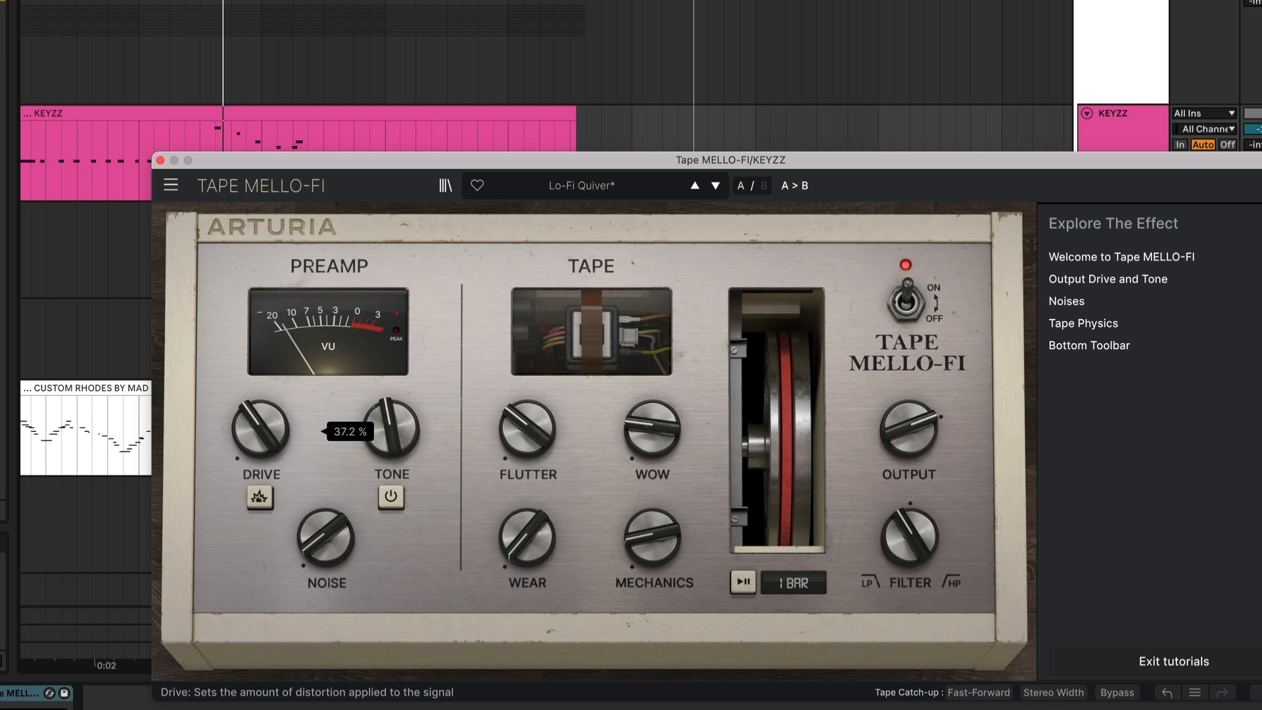
click(160, 160)
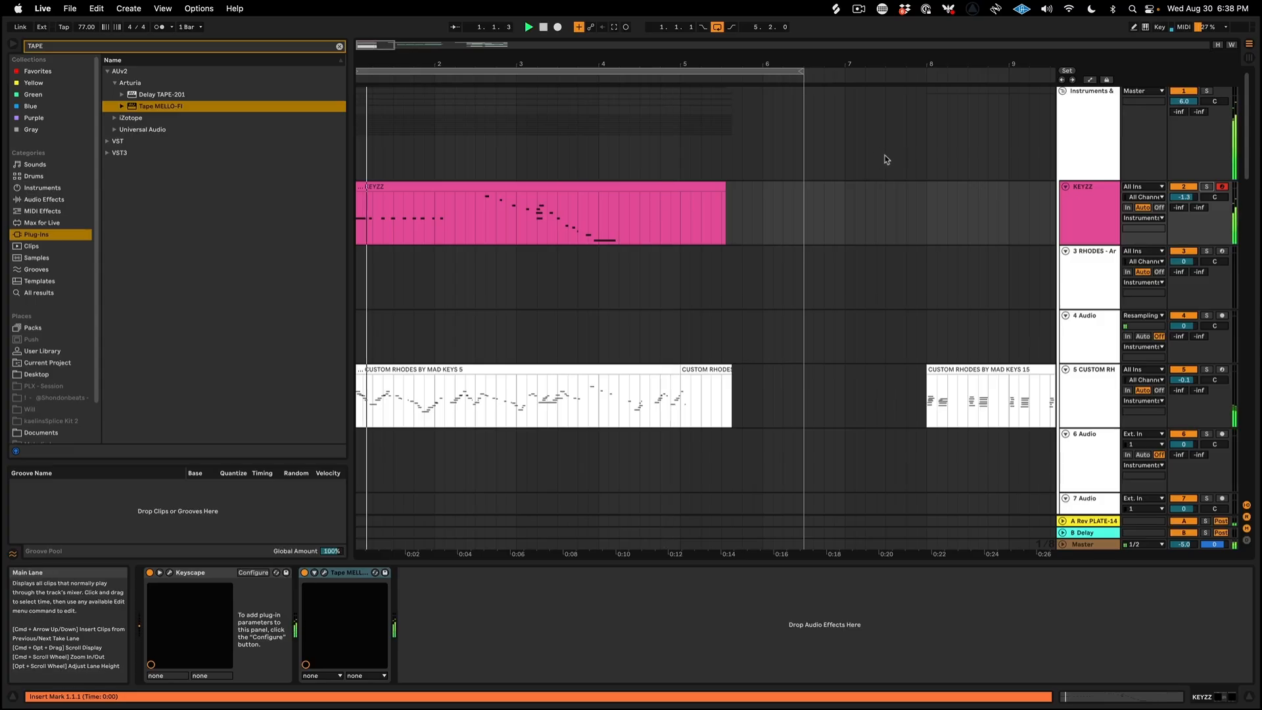
Clear the plug-in search and add Arturia's Rev LX-24 reverb to the KEYZZ track after Tape MELLO-FI.
click(1094, 214)
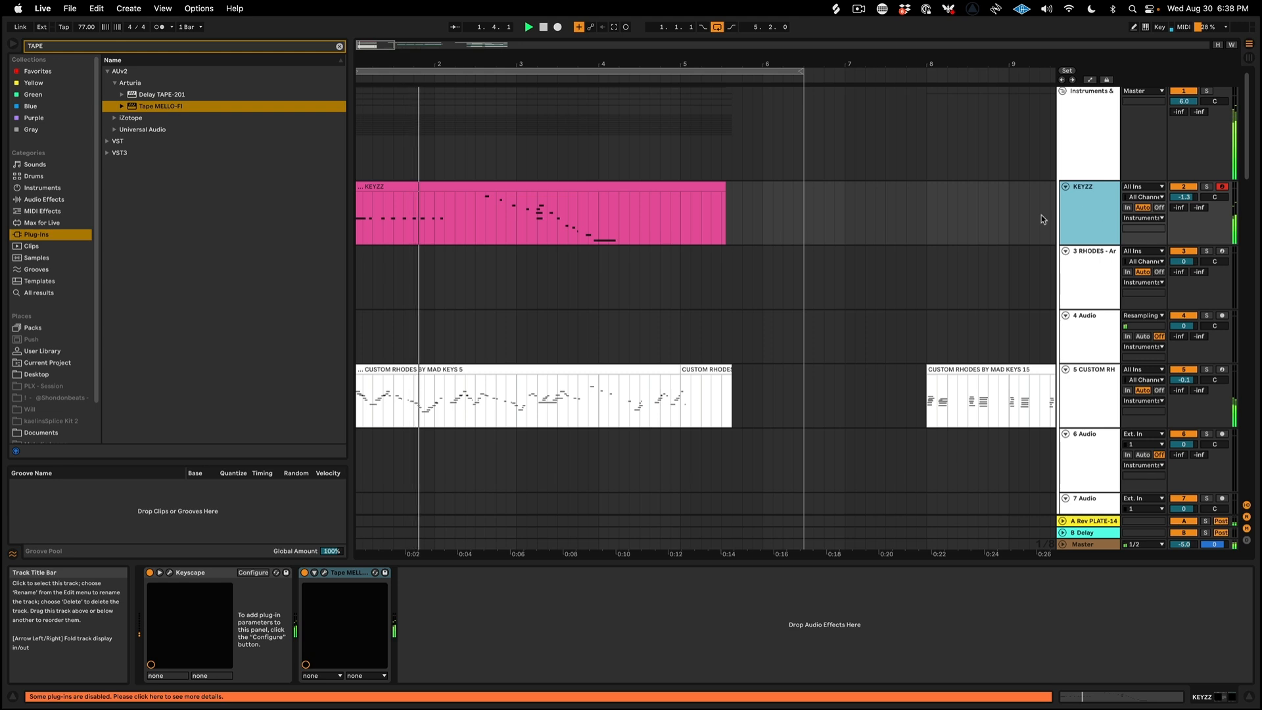
click(339, 47)
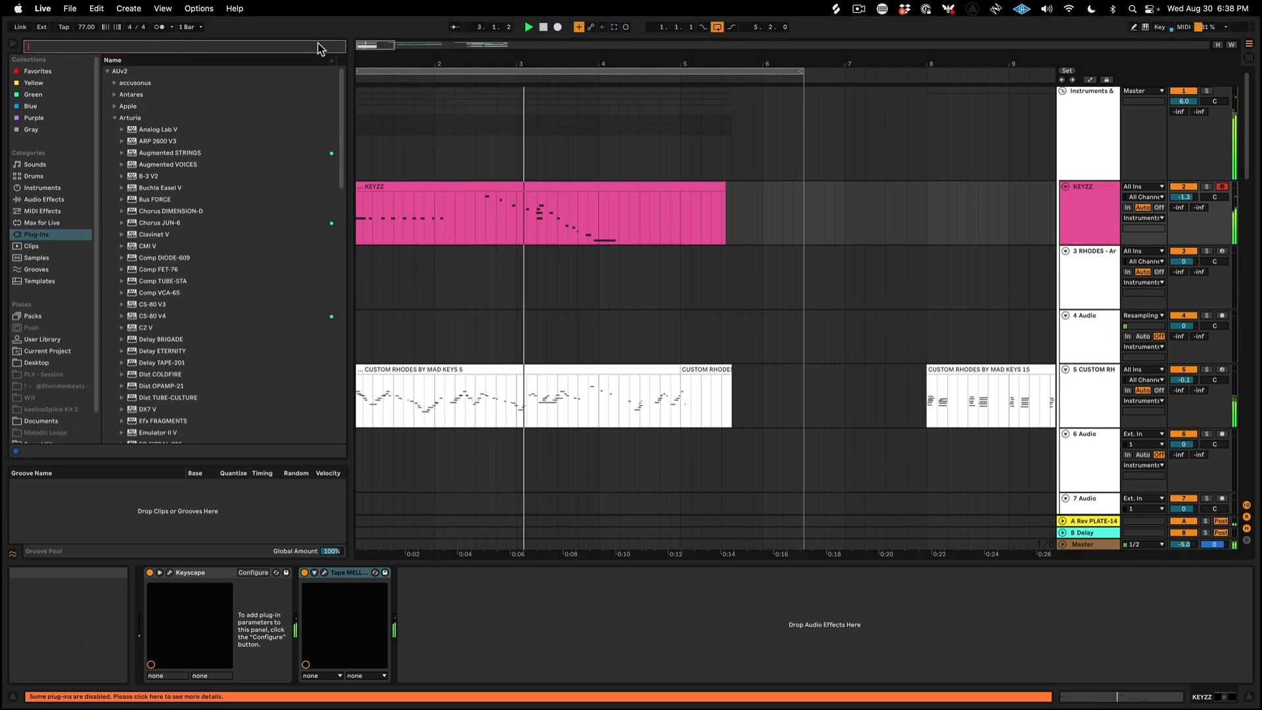
scroll(252, 285, down, 15)
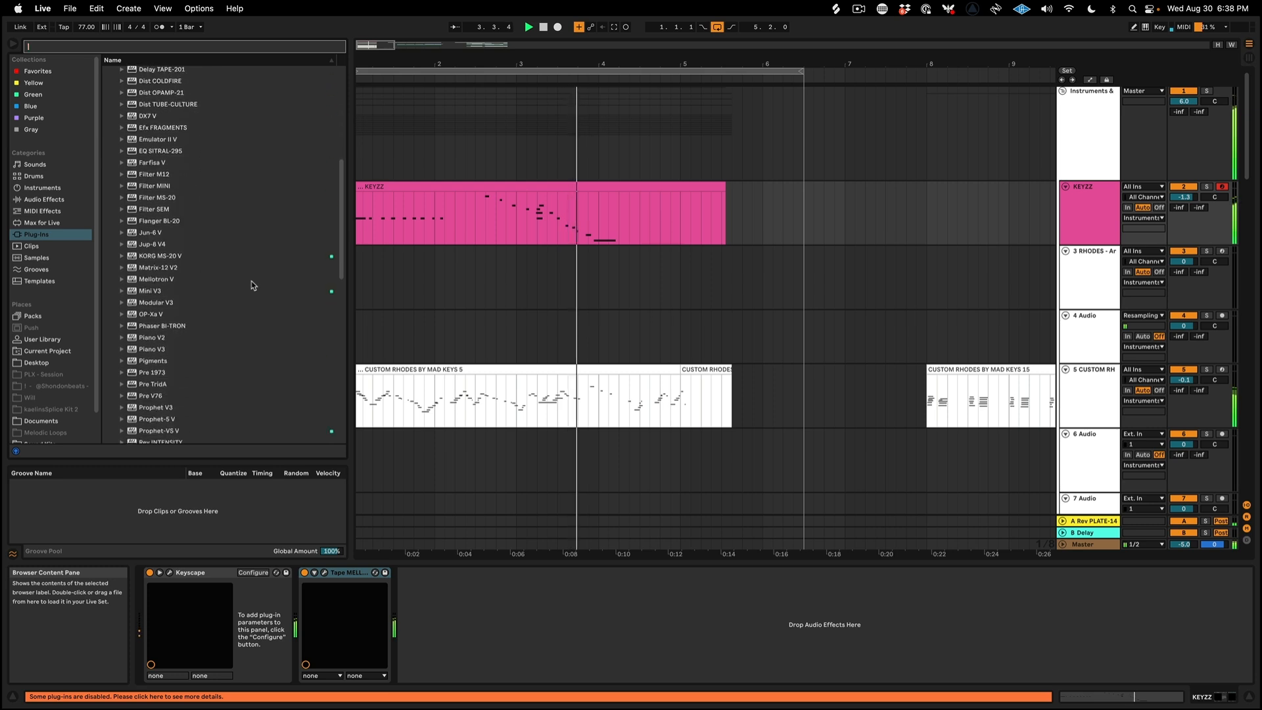
scroll(167, 187, down, 2)
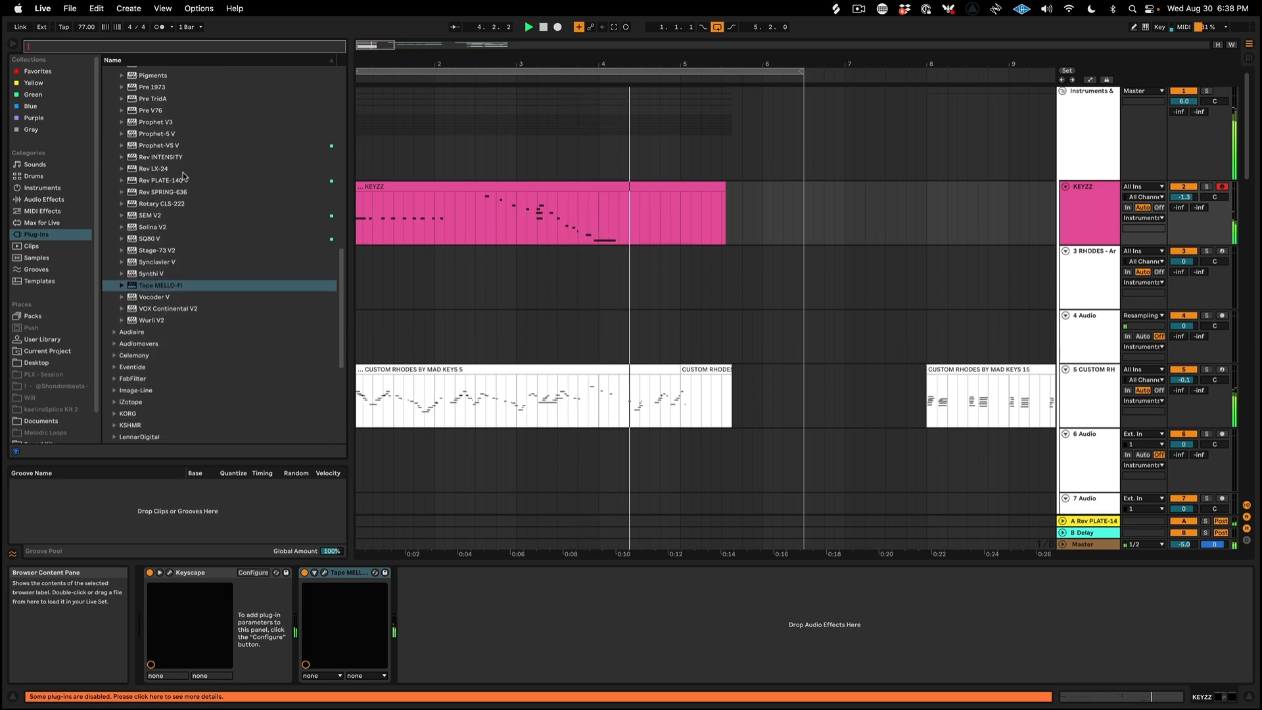
scroll(183, 175, up, 1)
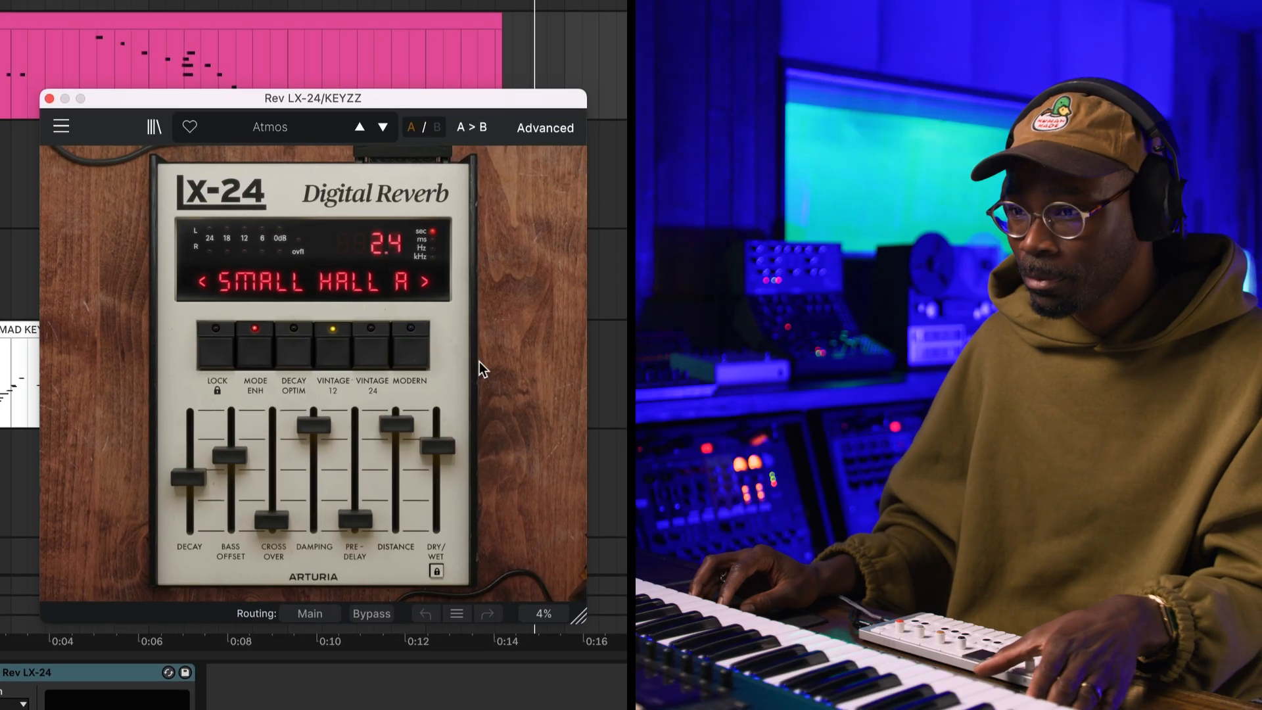
Set Rev LX-24's decay to 2.6 s and crossover to 1.2 kHz, lower dry/wet, damping and distance, and raise pre-delay.
drag(437, 448, 437, 495)
drag(184, 487, 184, 481)
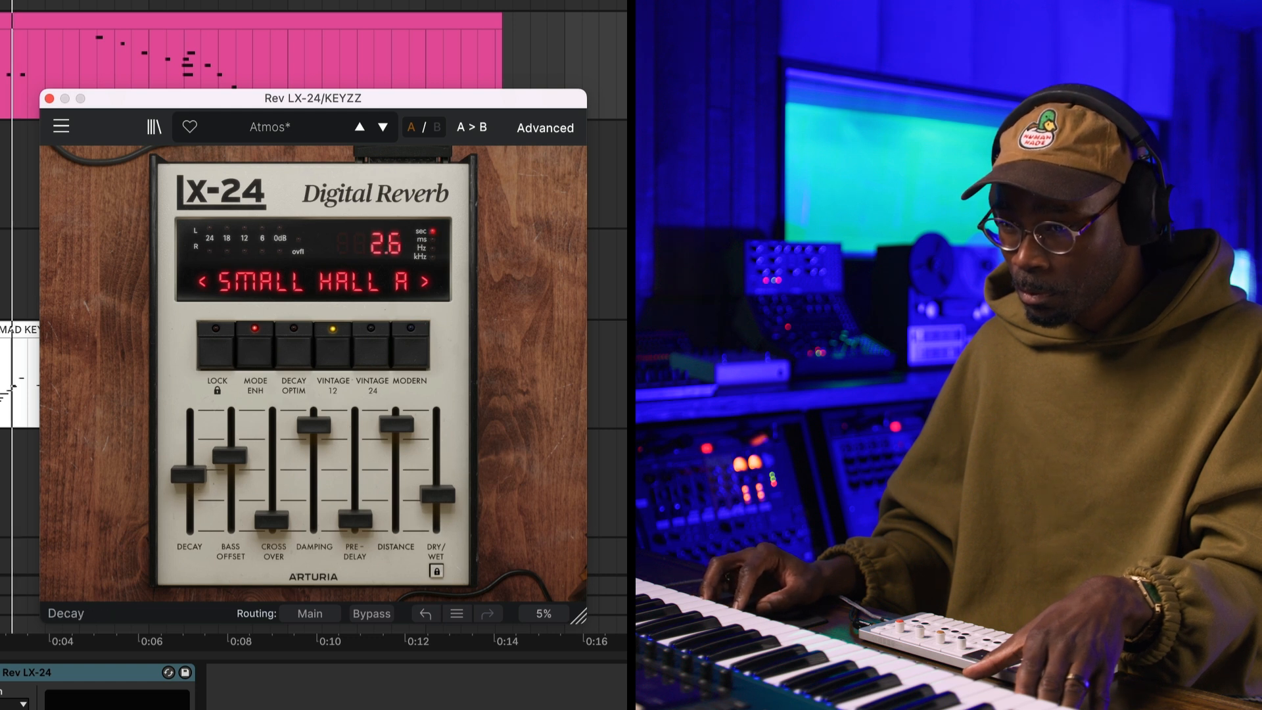
drag(259, 517, 260, 487)
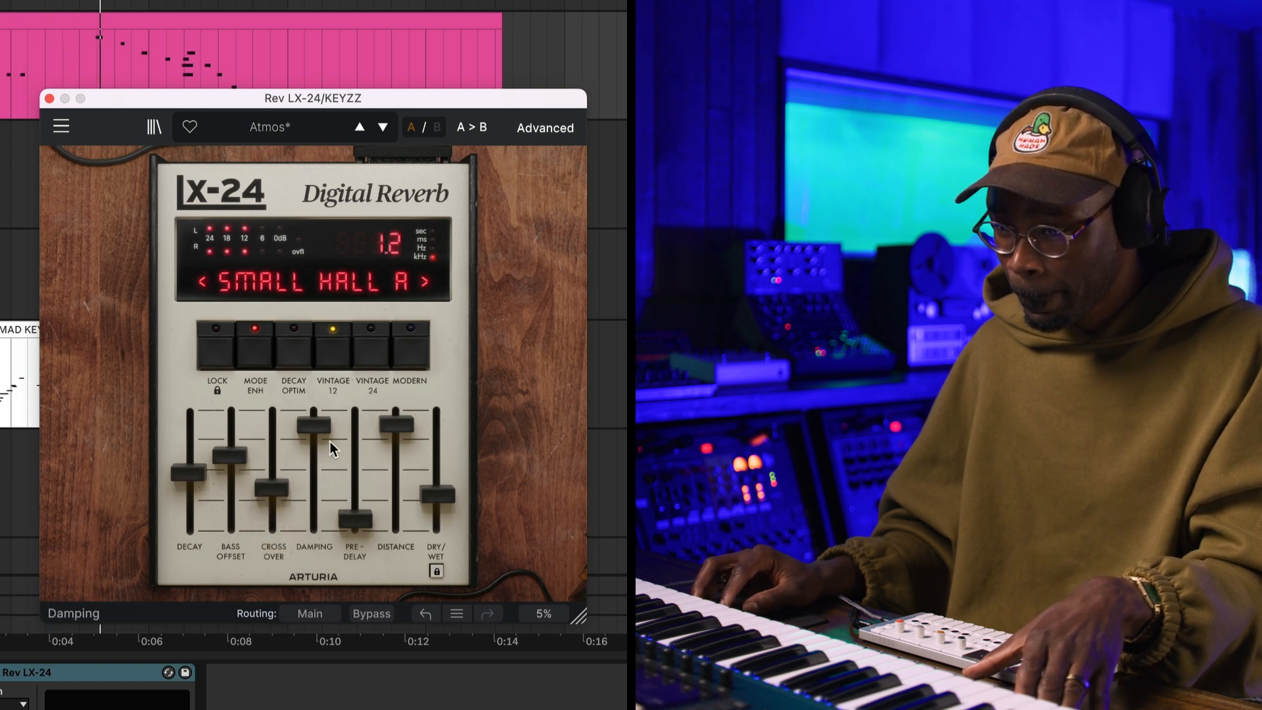
drag(314, 426, 313, 458)
drag(355, 519, 355, 503)
drag(399, 425, 403, 451)
Lower Rev LX-24's dry/wet mix slightly and shorten the decay to 1.5 s.
drag(438, 494, 437, 483)
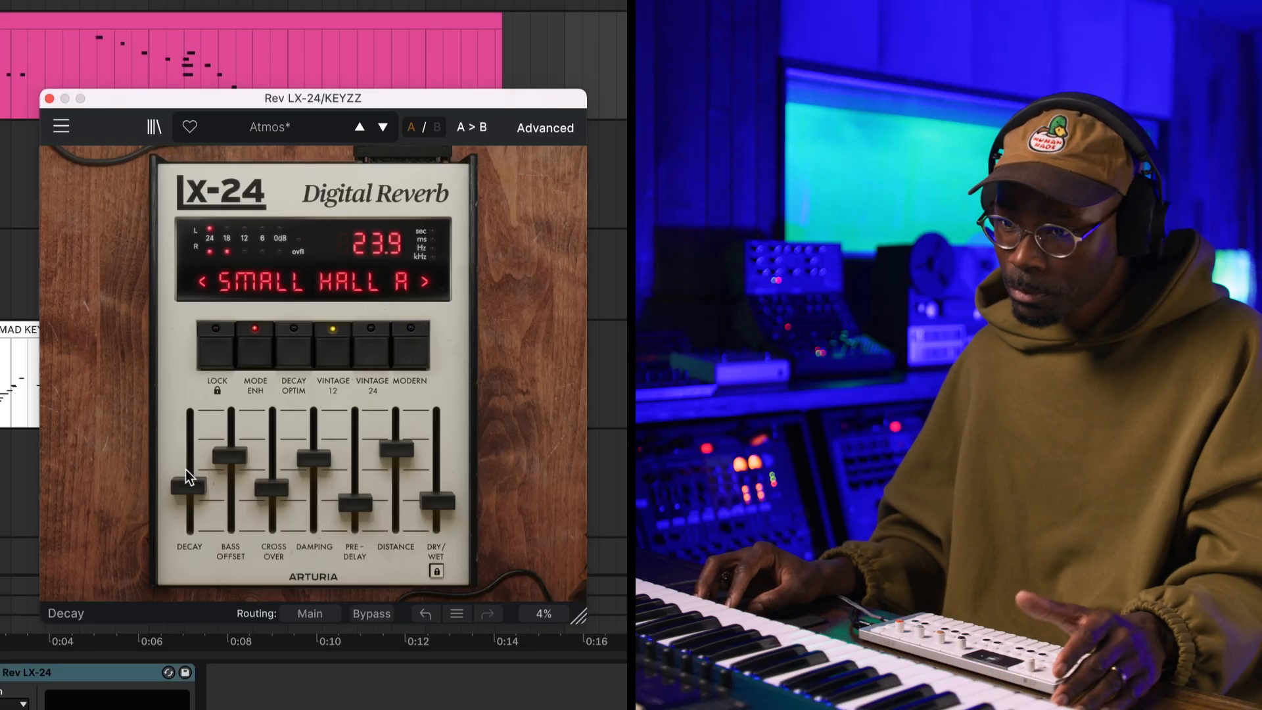
mouse_move(189, 475)
mouse_down()
mouse_move(188, 462)
mouse_move(191, 486)
mouse_up()
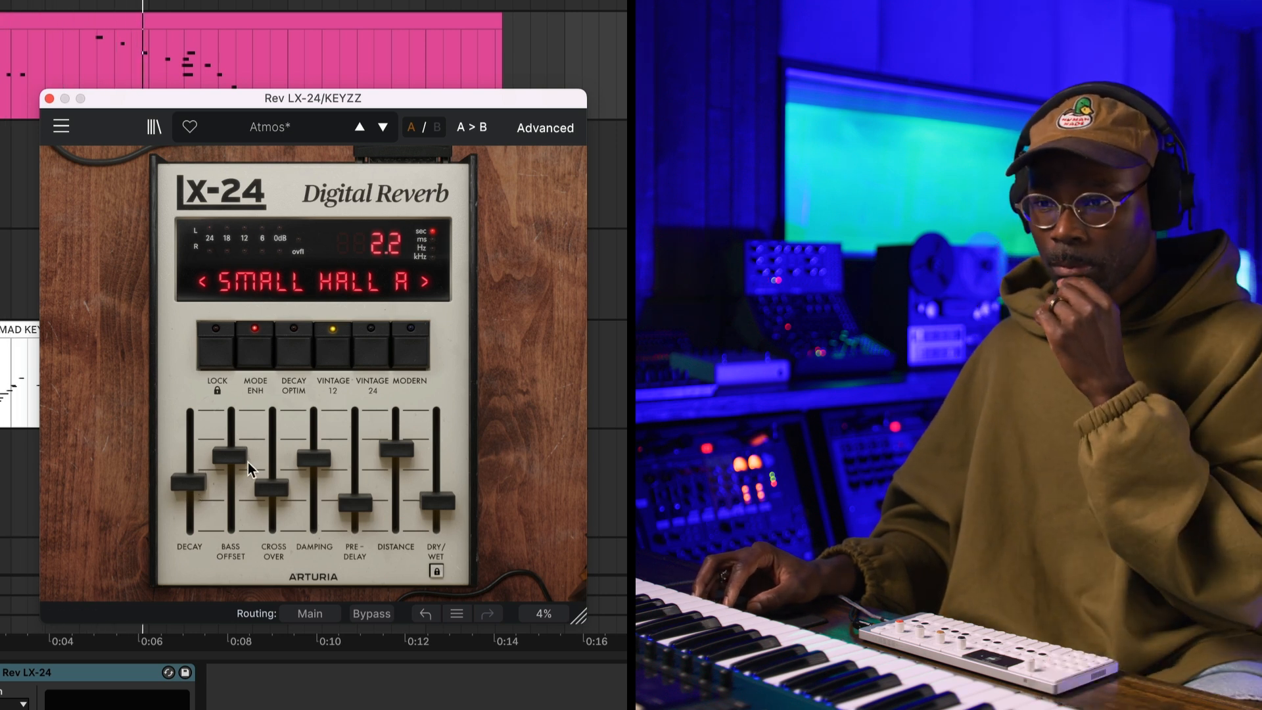
drag(189, 485, 186, 499)
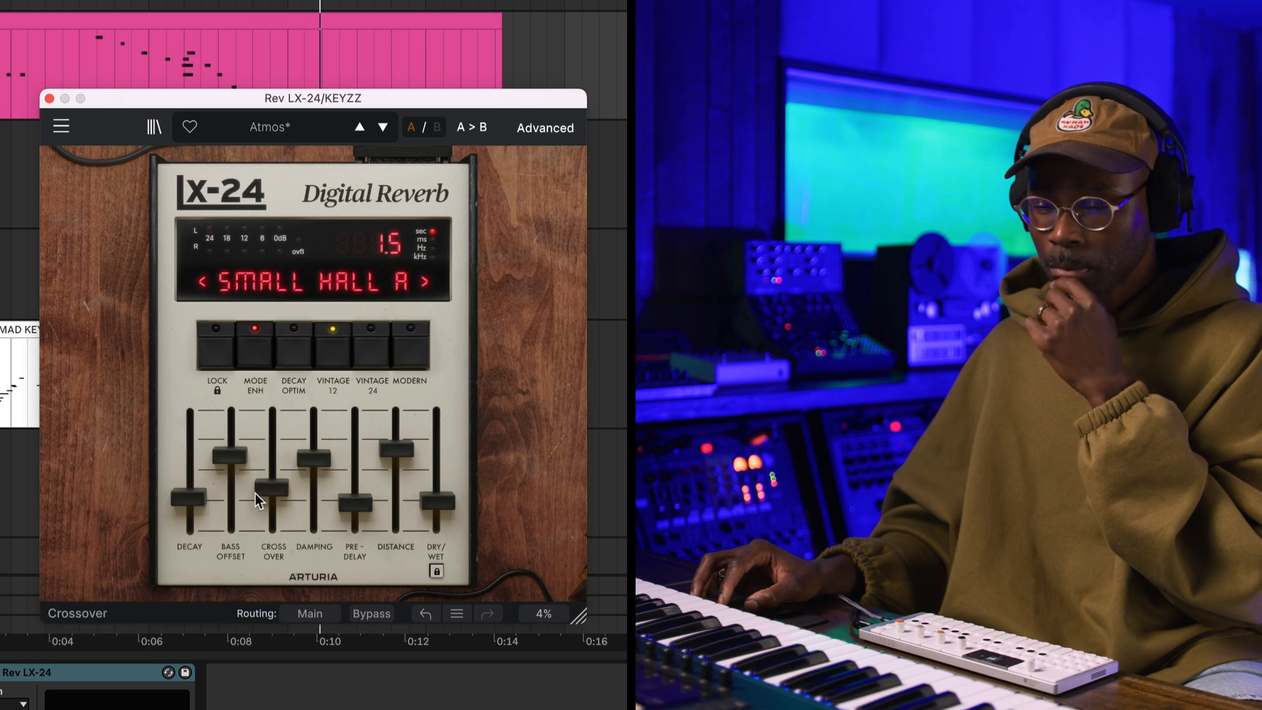